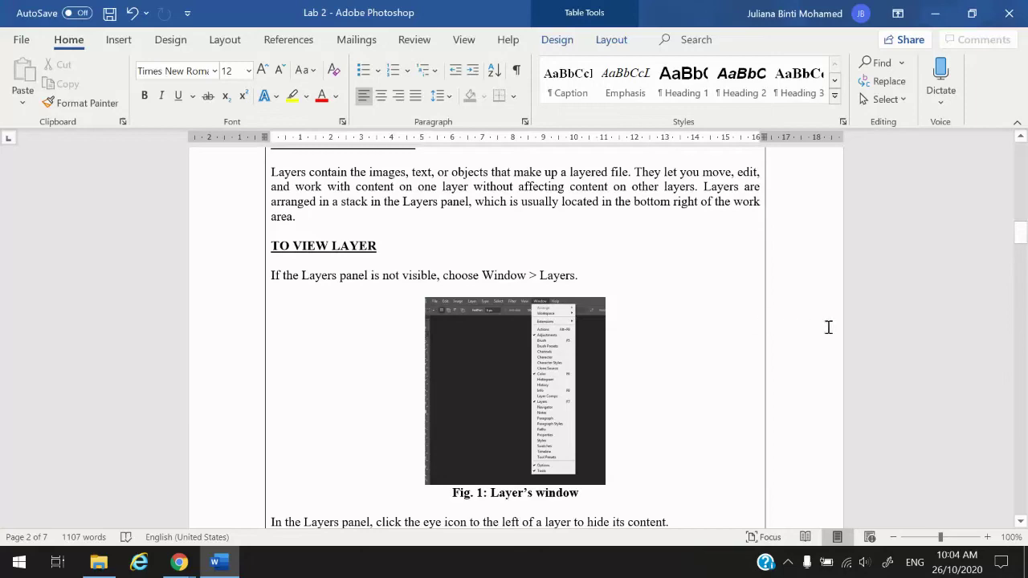
Scroll up and down through the lab sheet to read the instructions.
scroll(768, 330, up, 5)
scroll(769, 330, up, 6)
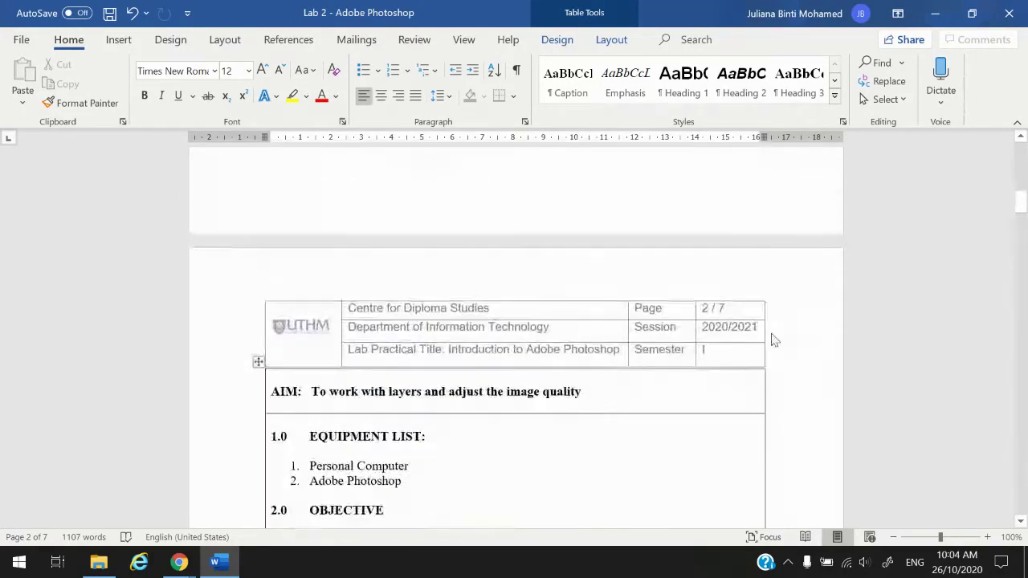
scroll(769, 336, up, 7)
scroll(770, 335, up, 7)
scroll(770, 336, up, 2)
scroll(769, 335, down, 2)
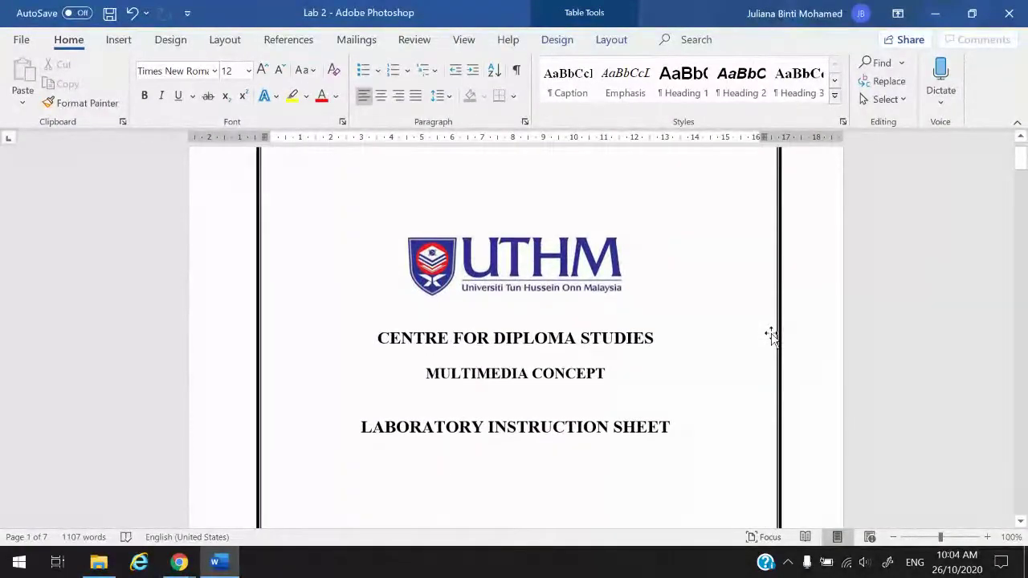
scroll(770, 335, down, 1)
scroll(770, 336, down, 2)
scroll(769, 336, down, 2)
scroll(769, 336, down, 1)
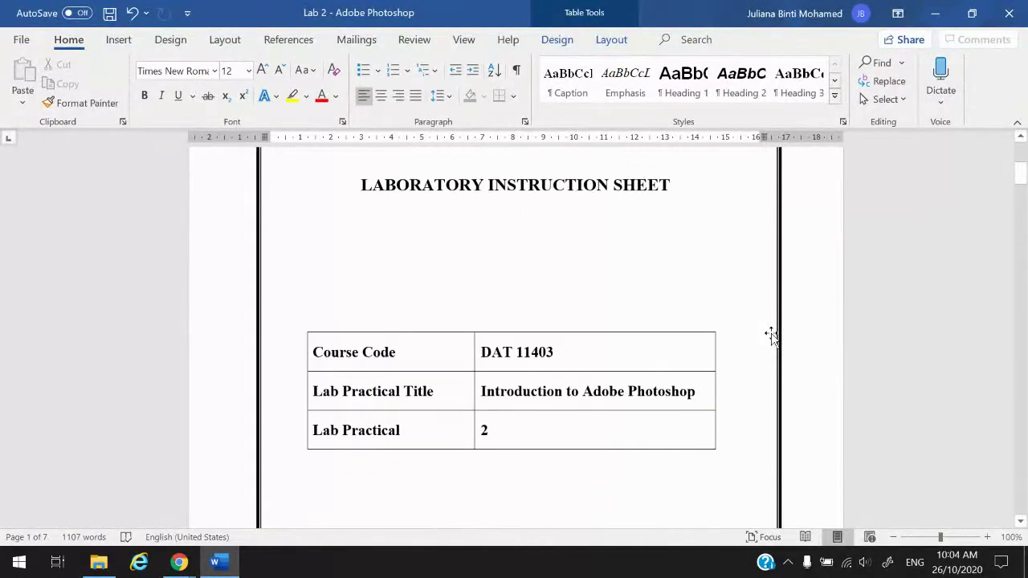
scroll(770, 336, down, 4)
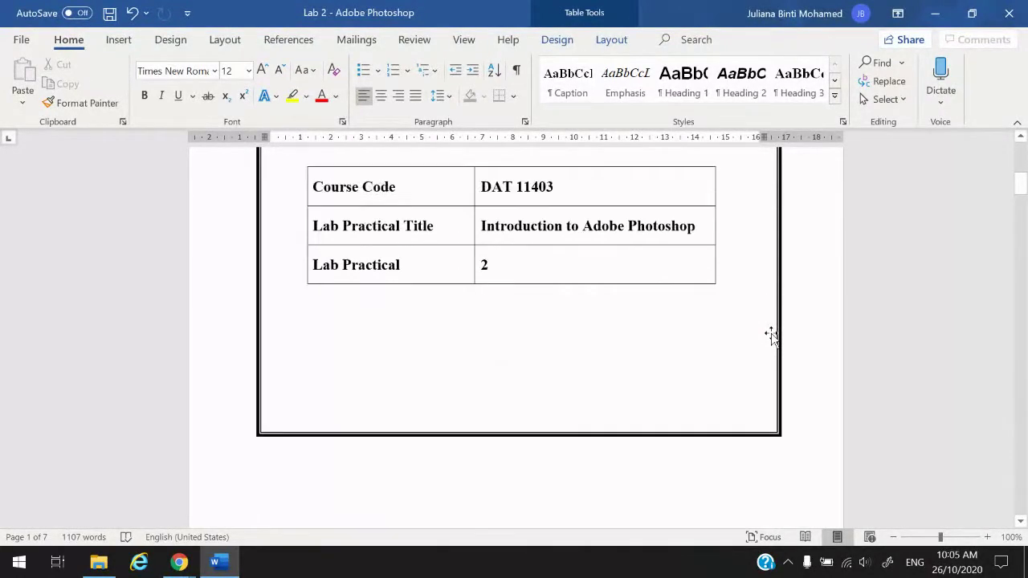
scroll(769, 335, down, 2)
scroll(650, 288, down, 5)
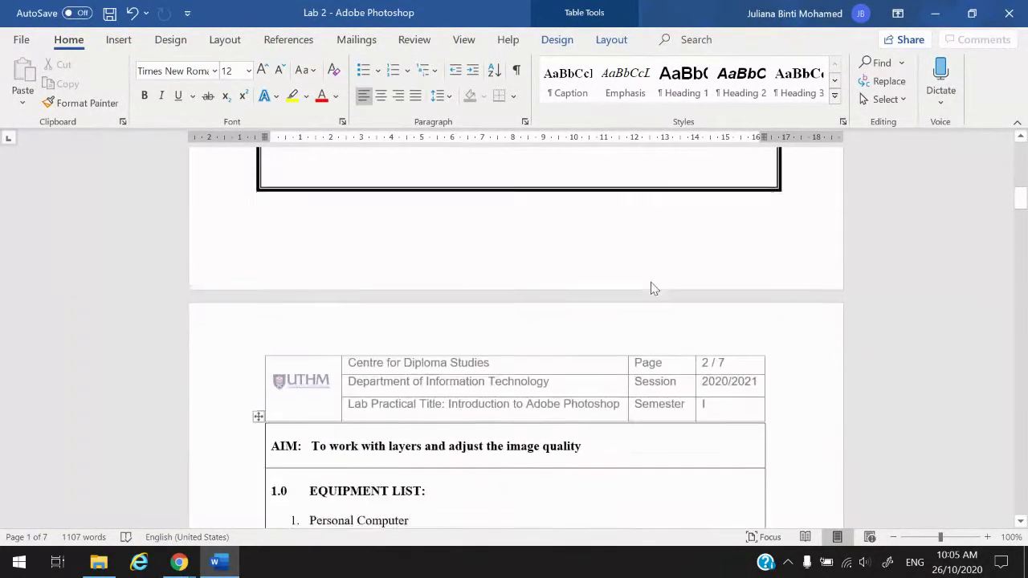
scroll(649, 287, down, 6)
scroll(650, 288, down, 1)
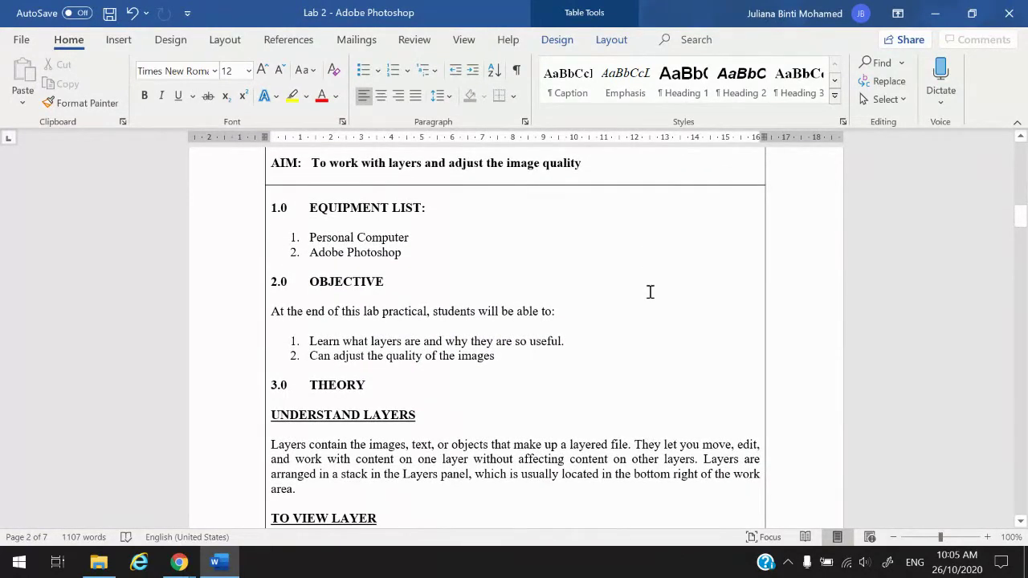
scroll(650, 292, down, 4)
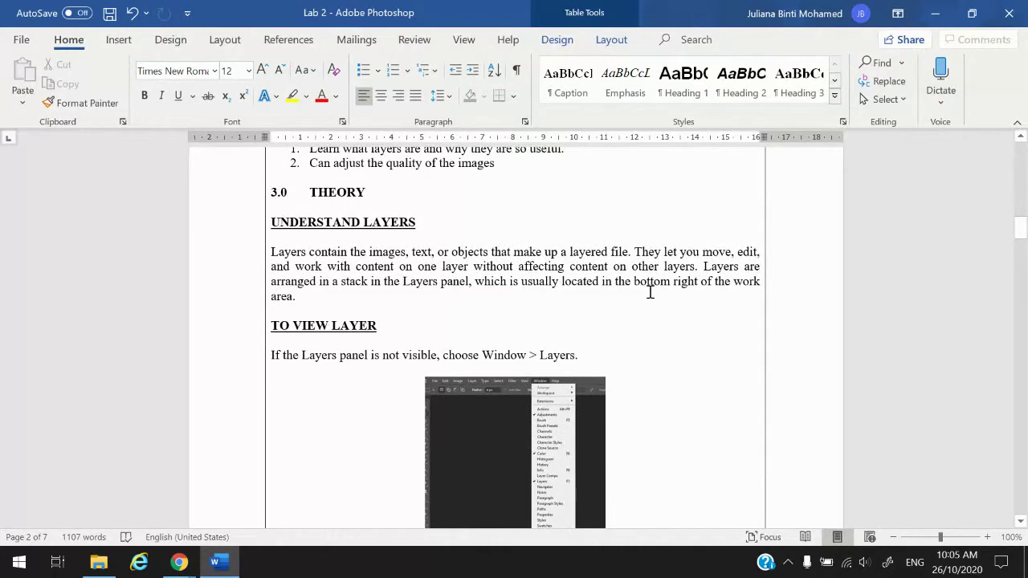
scroll(650, 291, up, 1)
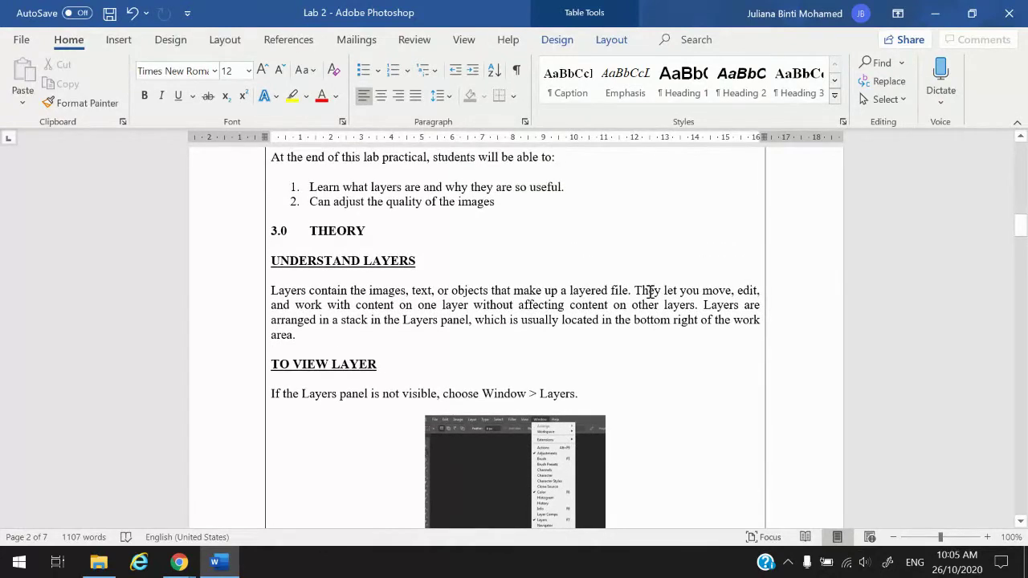
scroll(650, 292, up, 1)
scroll(650, 291, down, 6)
scroll(649, 292, down, 2)
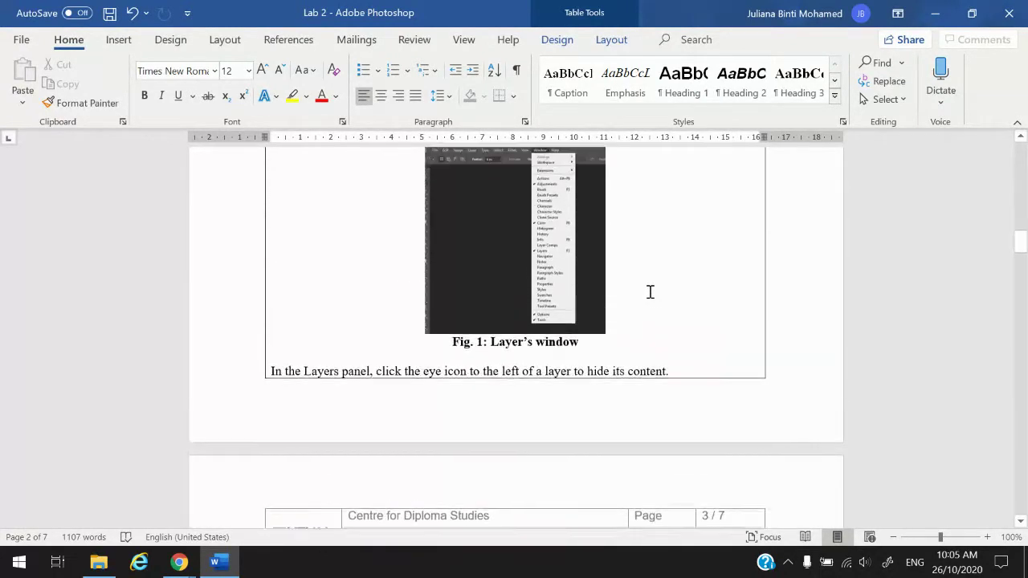
scroll(650, 291, up, 2)
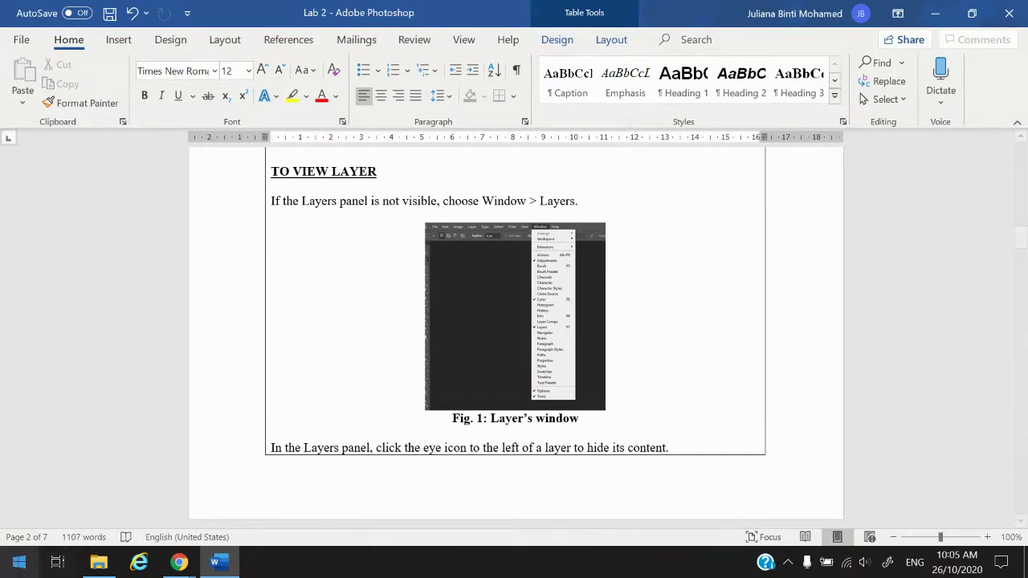
Launch Adobe Photoshop 2020 from a Start menu search for 'photo'.
key(super)
text(photo)
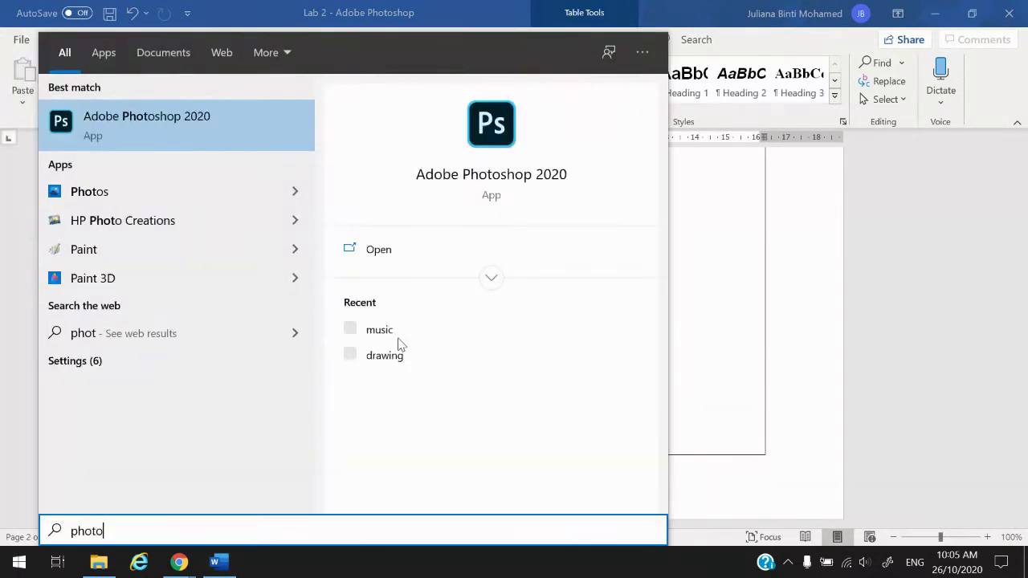
click(253, 122)
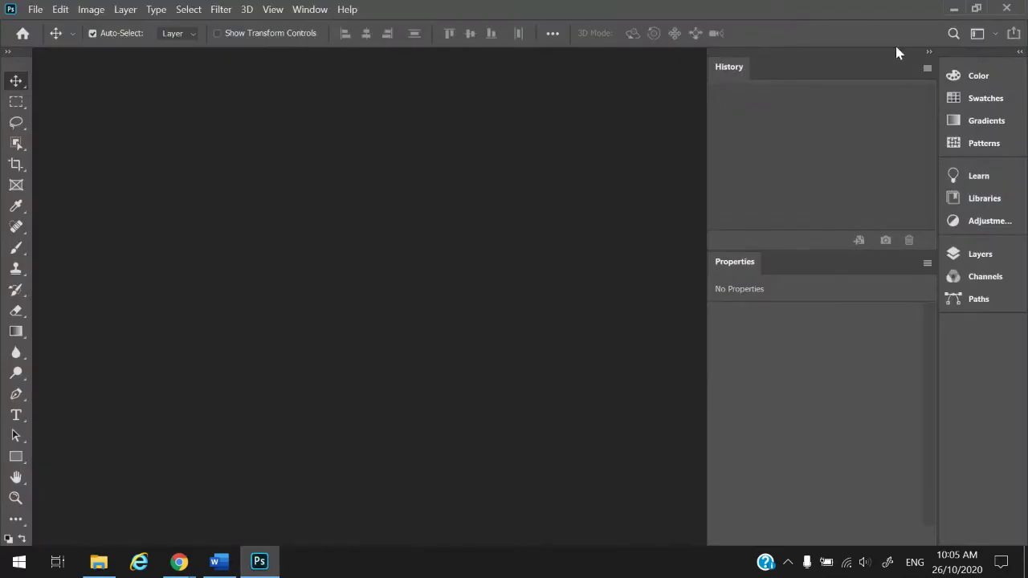
Expand and collapse the docked History, Properties and panel groups, leaving them collapsed.
click(929, 53)
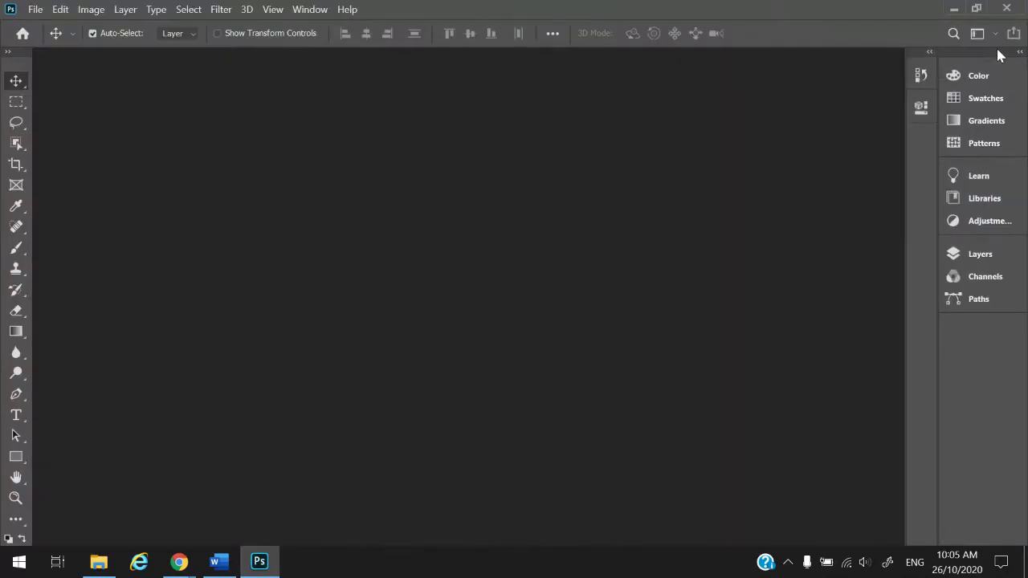
click(1019, 52)
click(823, 51)
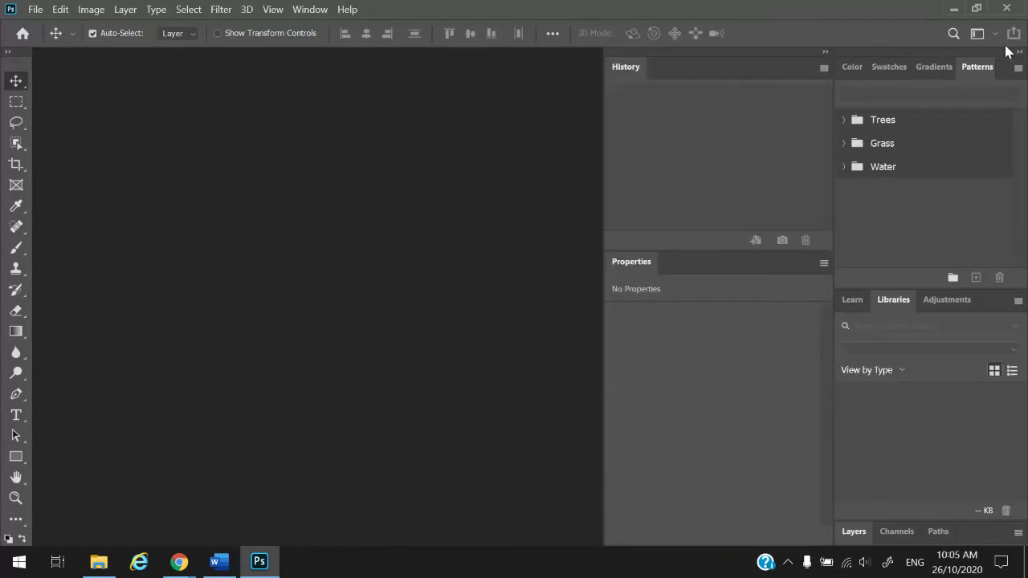
click(819, 52)
click(1020, 52)
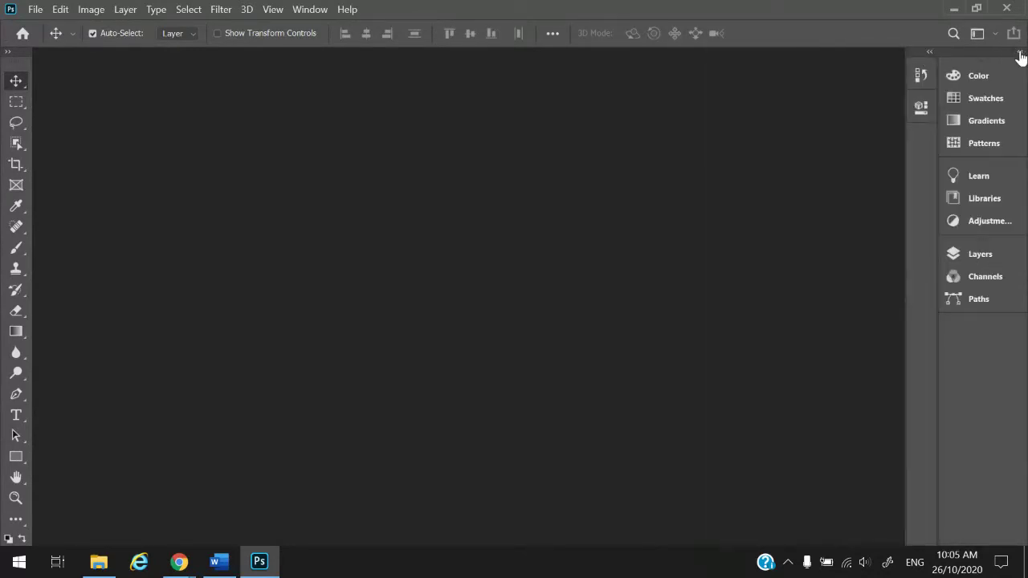
Show the Layers panel from the Window menu, then return to the Word lab sheet.
click(311, 13)
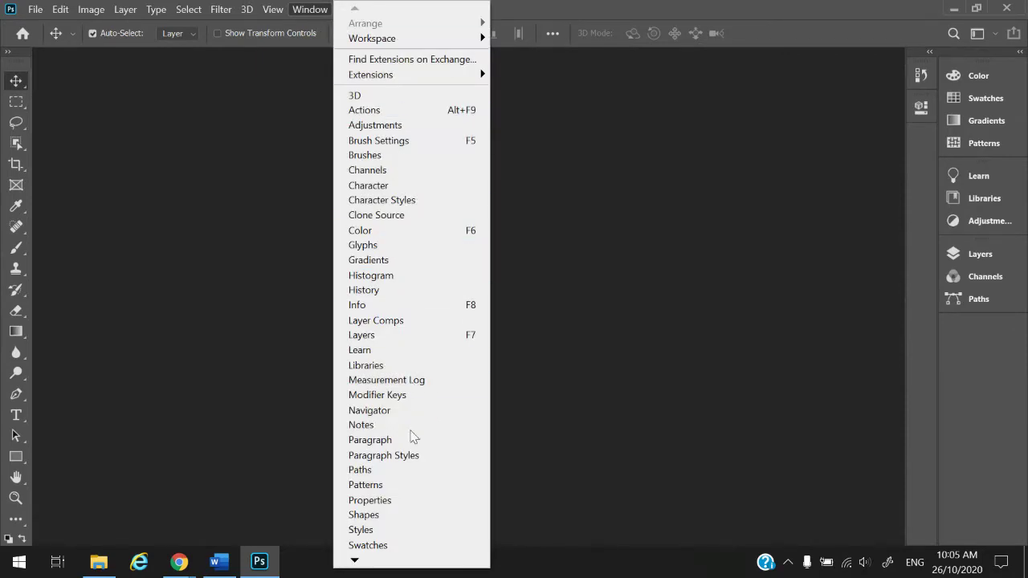
click(424, 344)
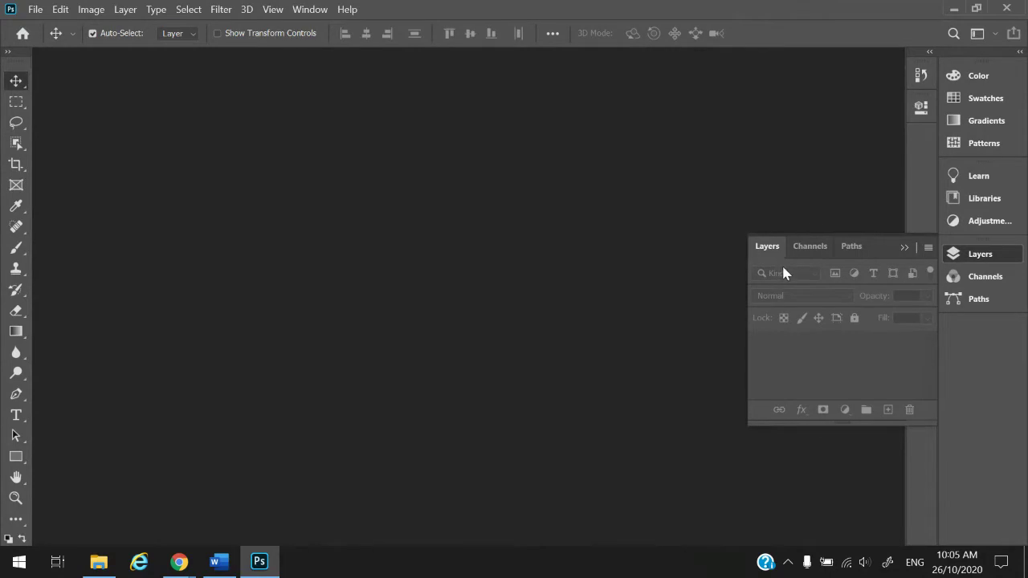
click(215, 562)
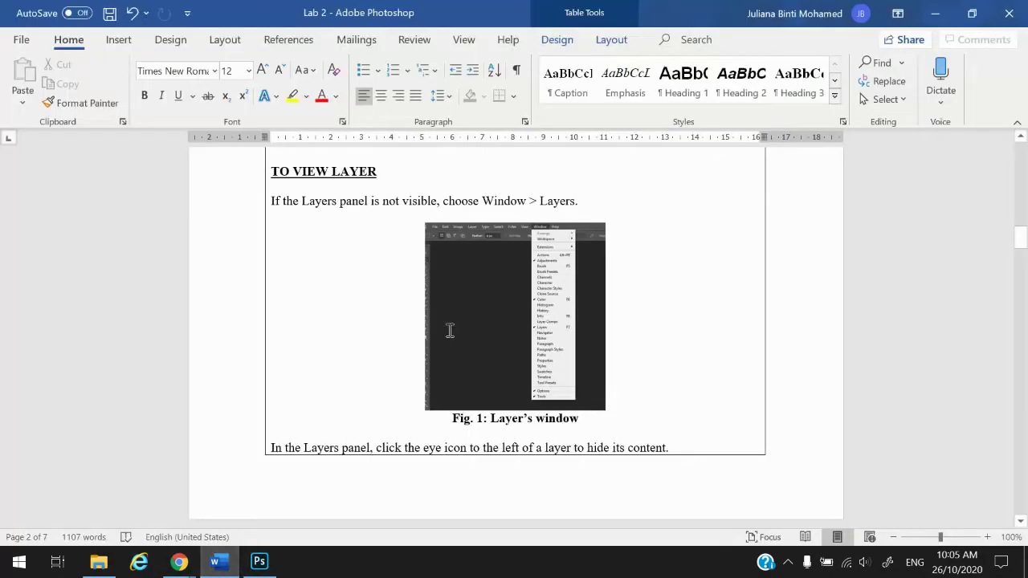
Scroll the Lab 2 sheet down to LEARN LAYER BASICS and Fig.3: Create new layer.
scroll(450, 331, down, 4)
scroll(449, 331, down, 5)
scroll(450, 331, down, 3)
scroll(449, 331, down, 5)
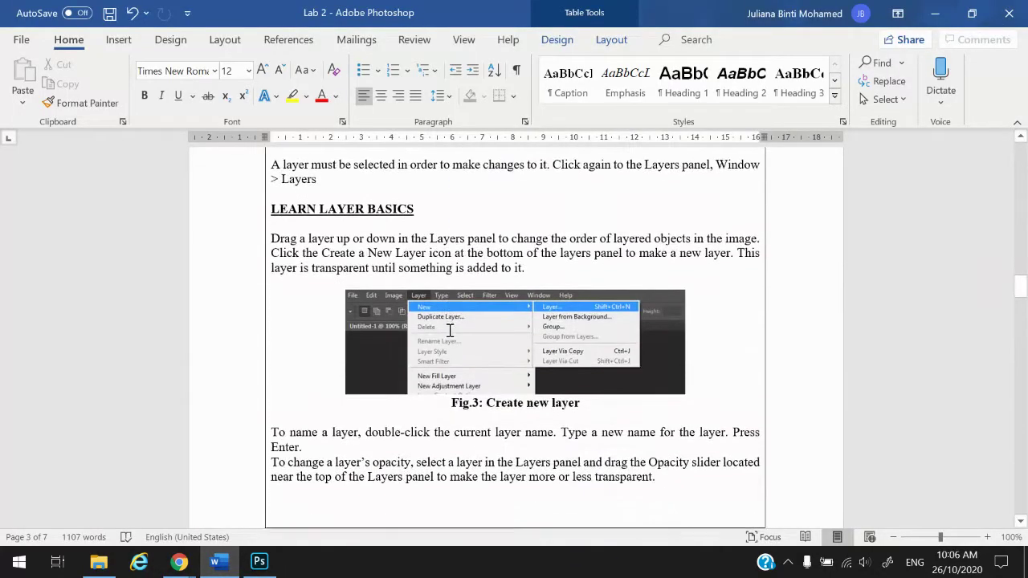
scroll(449, 331, down, 1)
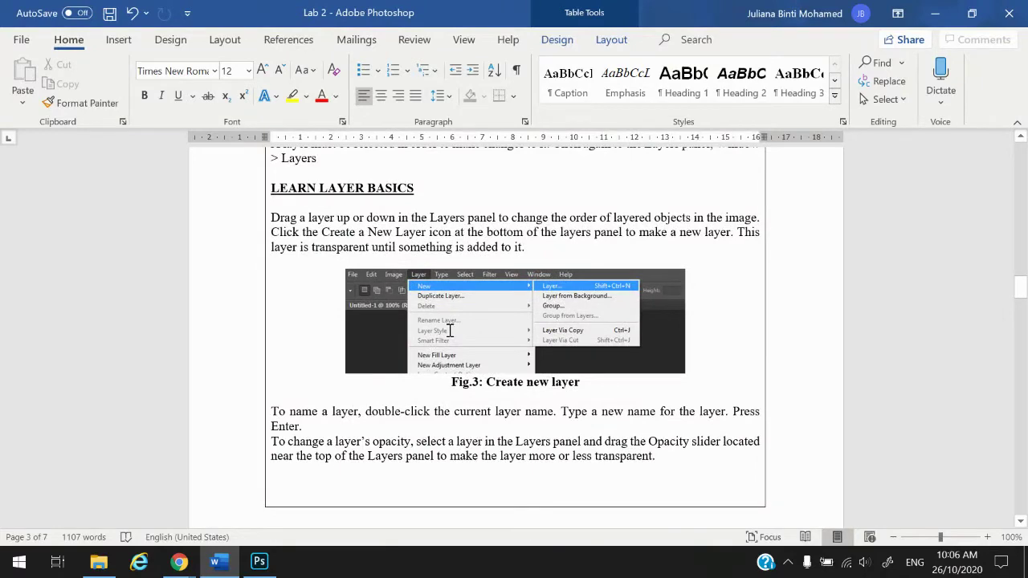
scroll(450, 331, down, 3)
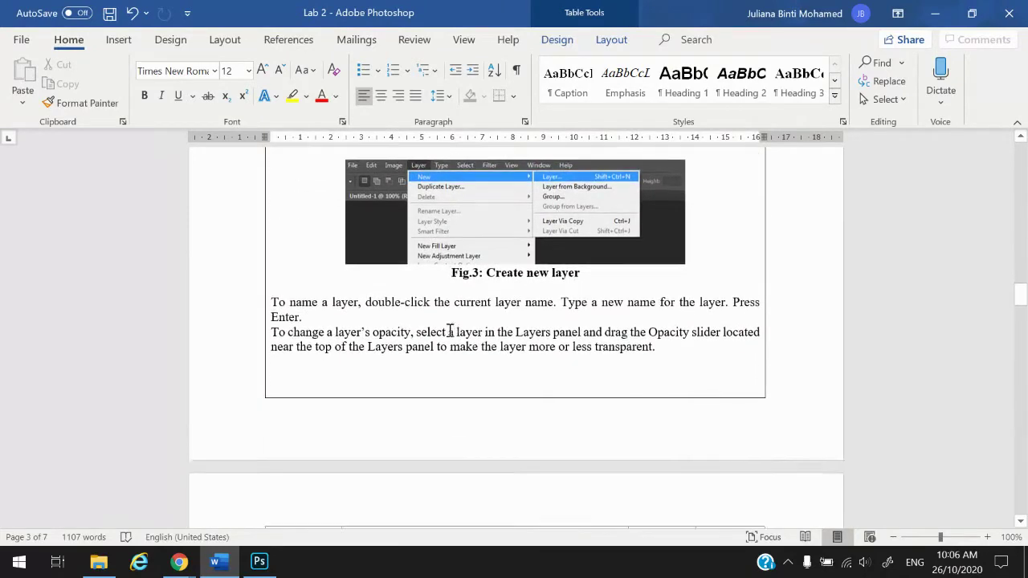
scroll(450, 331, down, 5)
scroll(450, 331, down, 1)
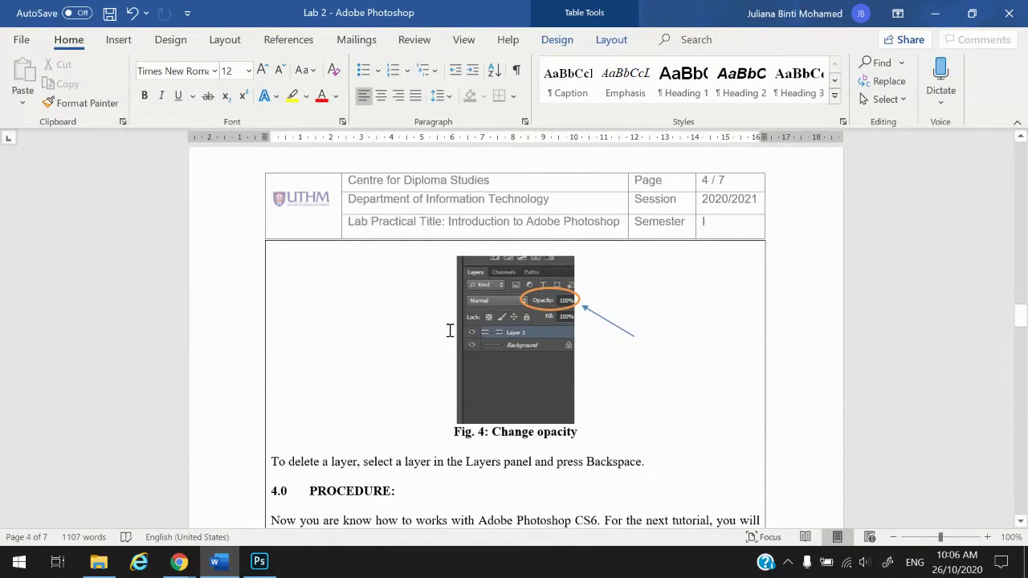
scroll(449, 331, up, 4)
scroll(450, 331, up, 5)
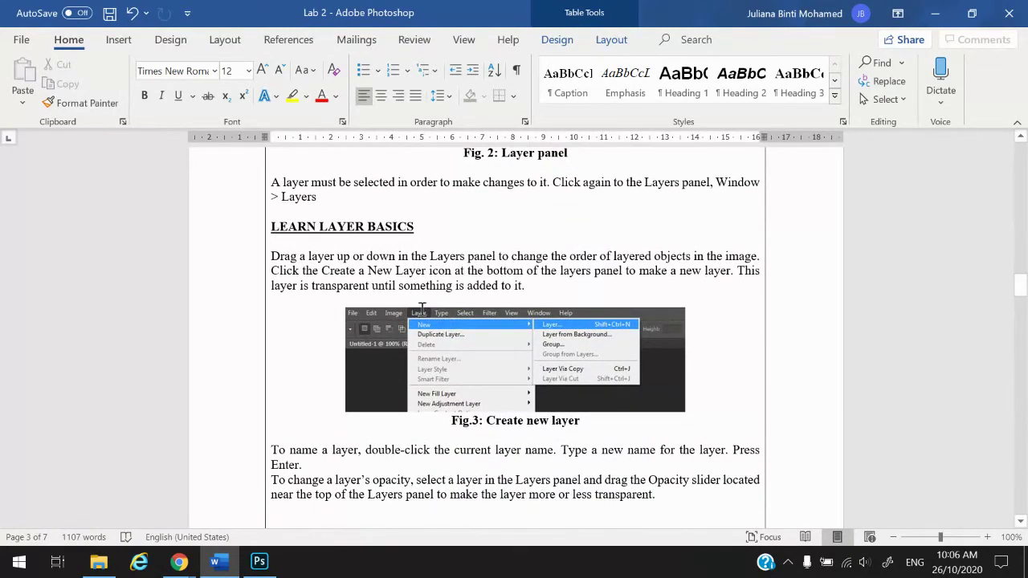
click(259, 562)
click(125, 9)
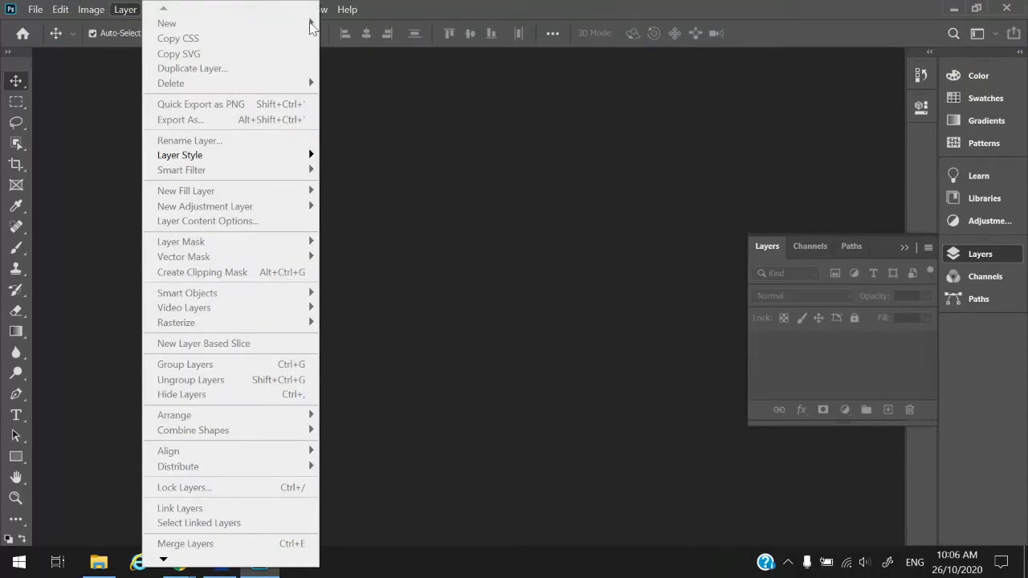
click(768, 250)
click(768, 250)
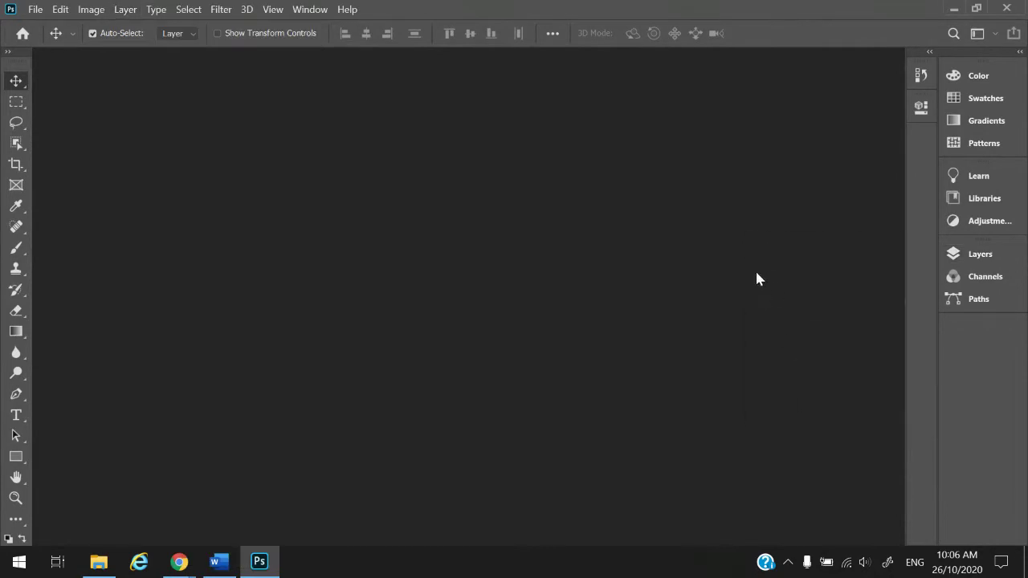
click(985, 255)
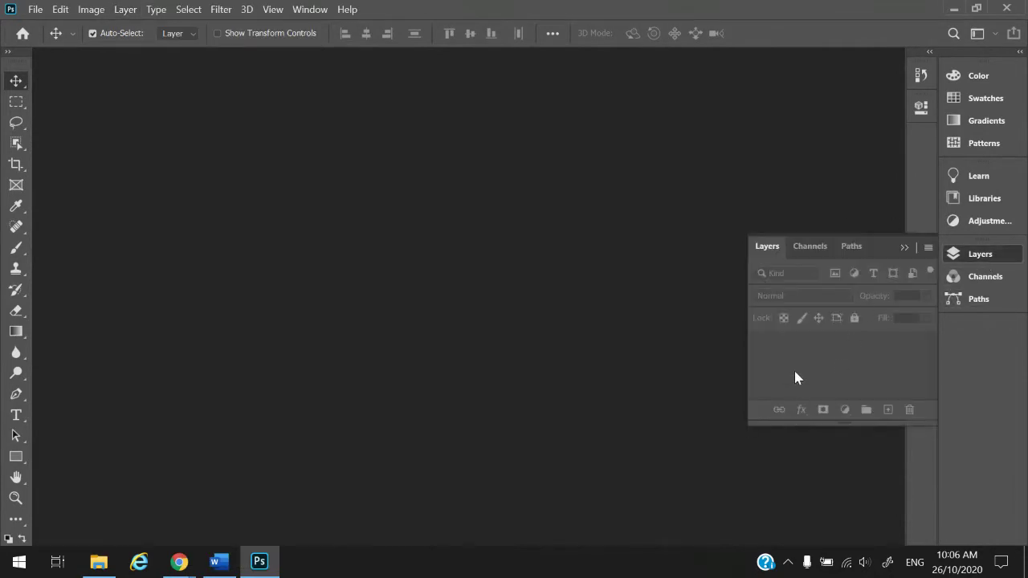
click(215, 562)
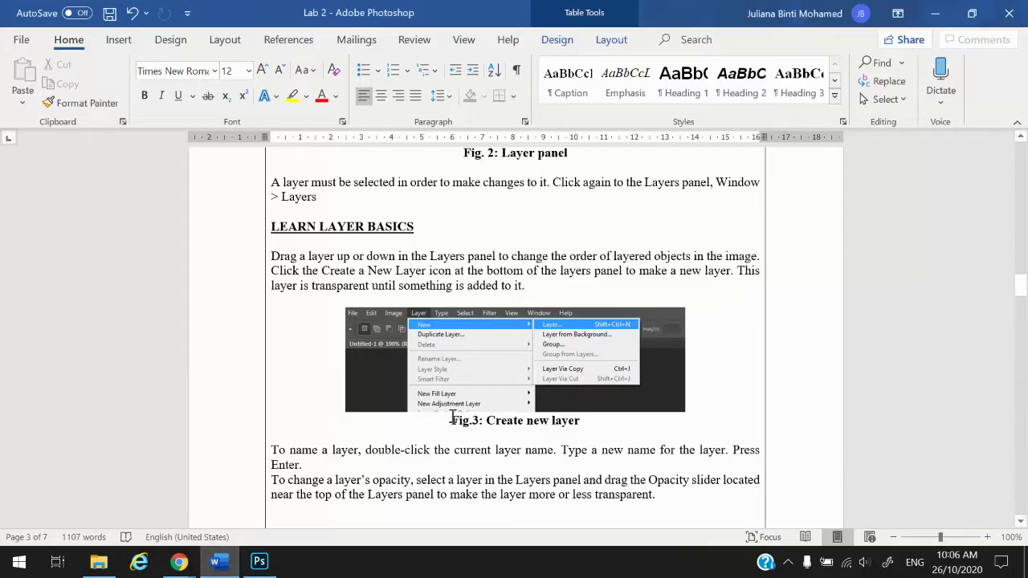
Scroll the lab sheet to Fig. 4 and the PROCEDURE section, then bring Photoshop forward.
scroll(452, 416, down, 6)
scroll(452, 416, down, 2)
scroll(452, 416, down, 2)
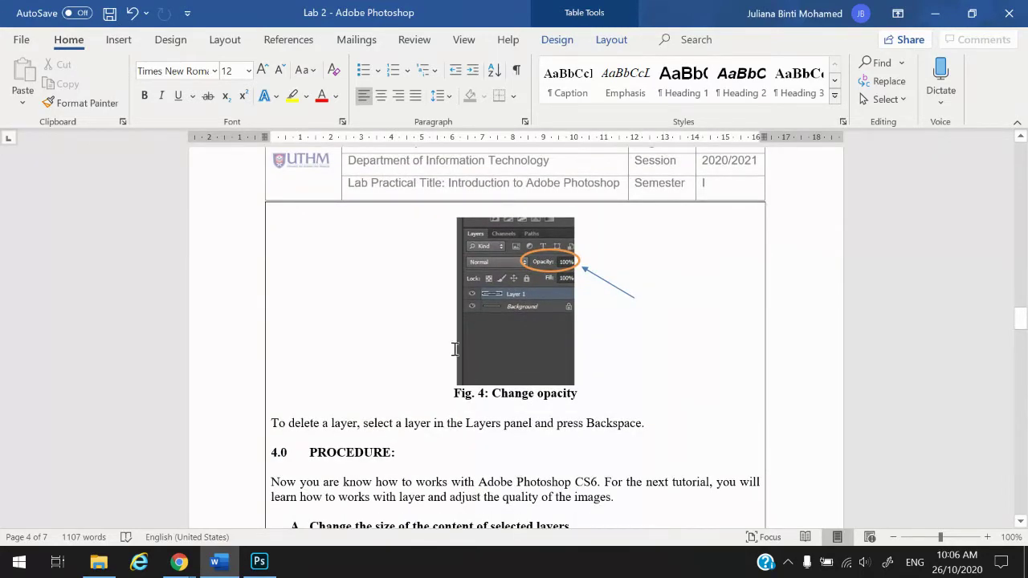
click(259, 561)
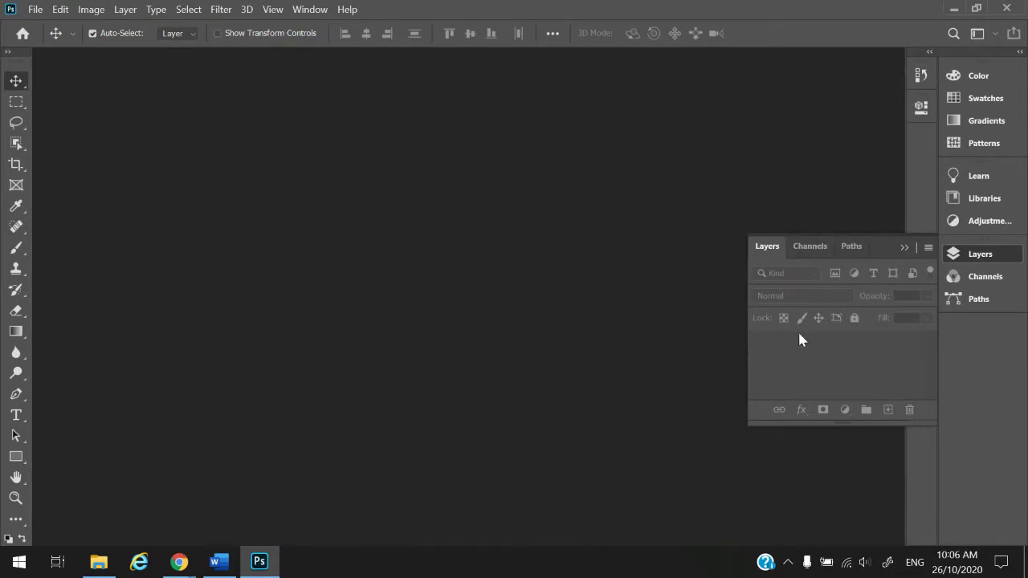
Create a new 800 x 800 px transparent document, Untitled-1, from the Custom preset.
click(35, 9)
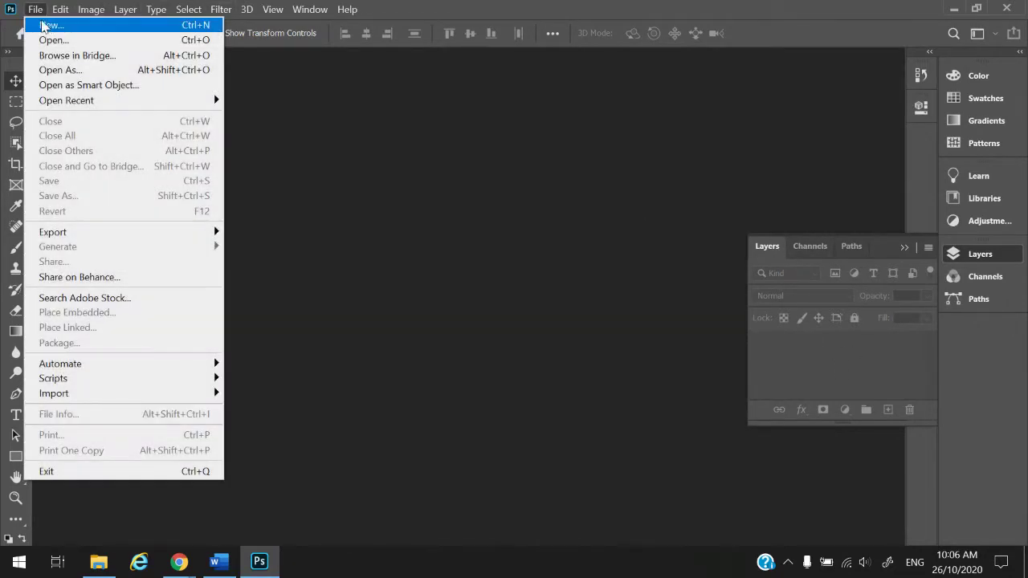
click(47, 25)
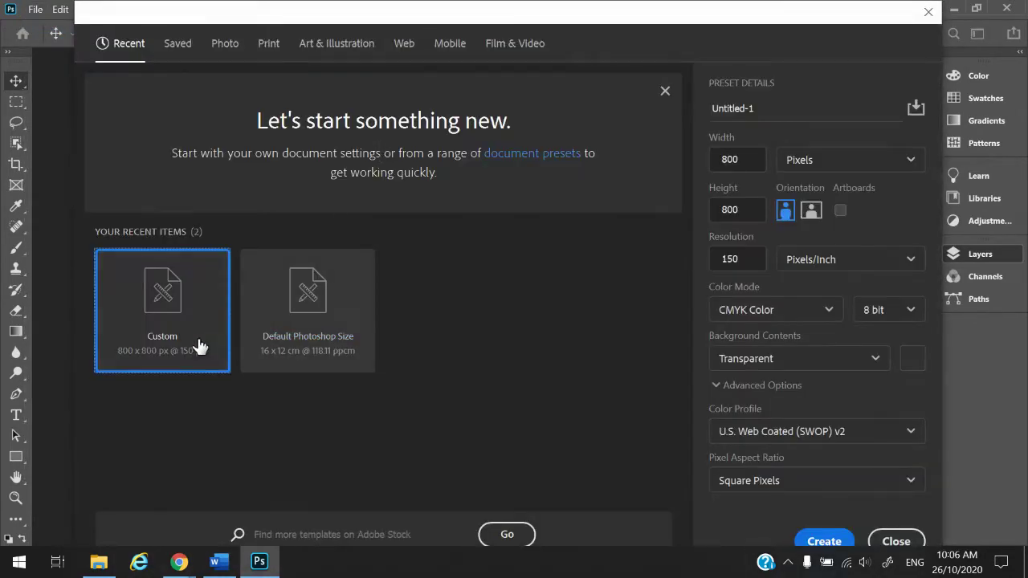
click(824, 542)
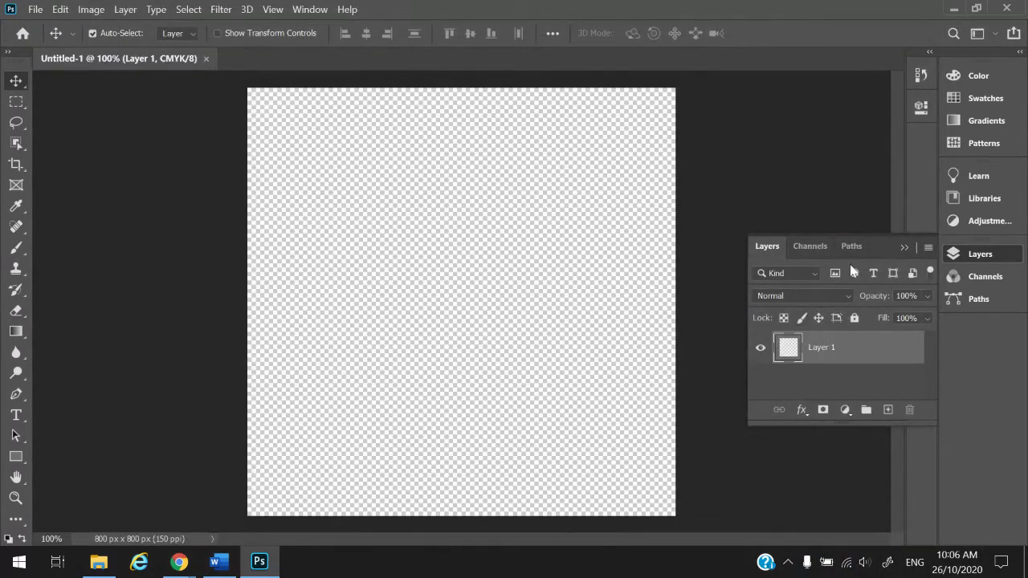
Highlight 'File > Open' in the lab sheet's Procedure section A, then return to Photoshop.
click(214, 562)
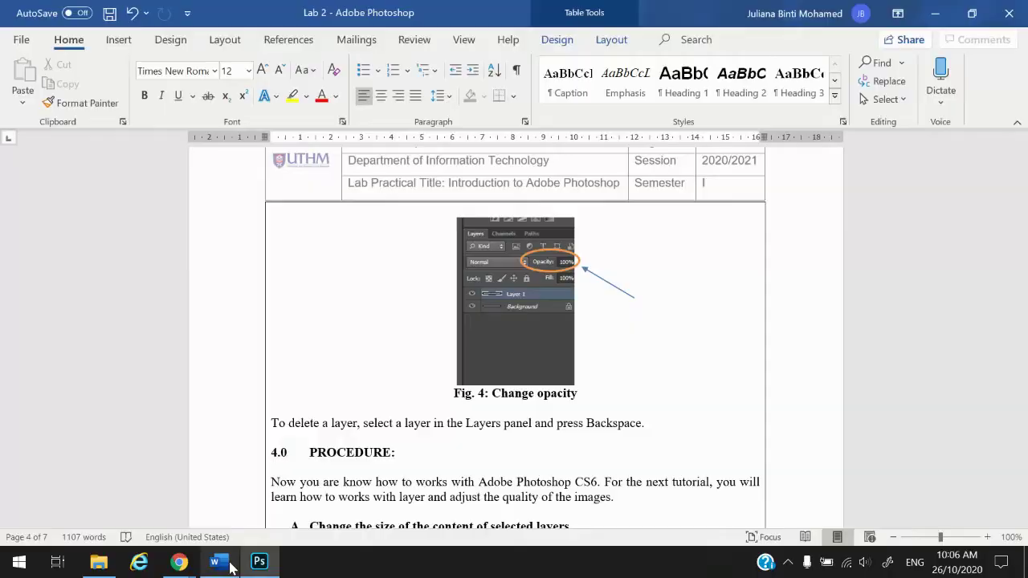
scroll(407, 466, down, 3)
scroll(406, 466, down, 3)
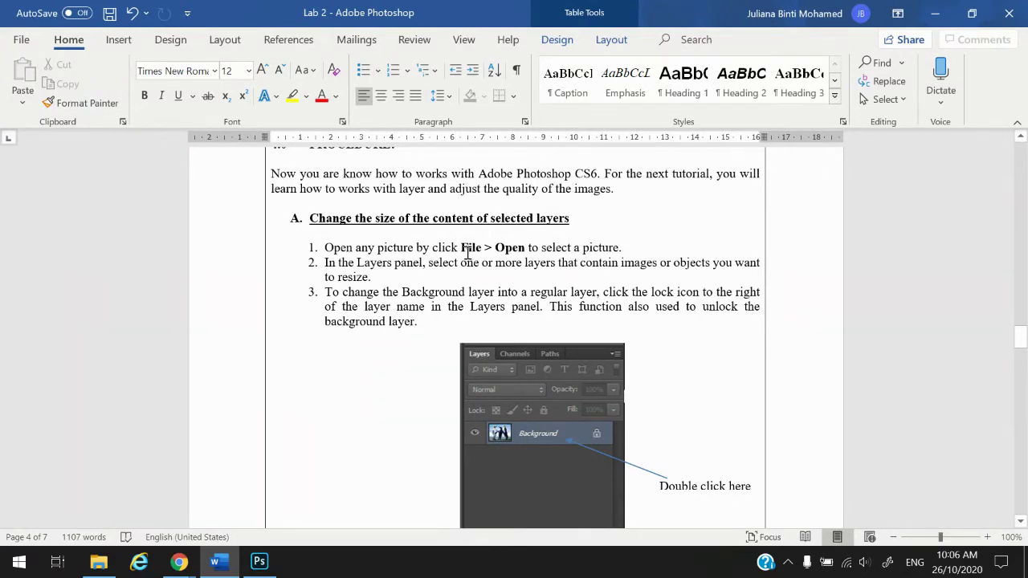
drag(460, 247, 527, 247)
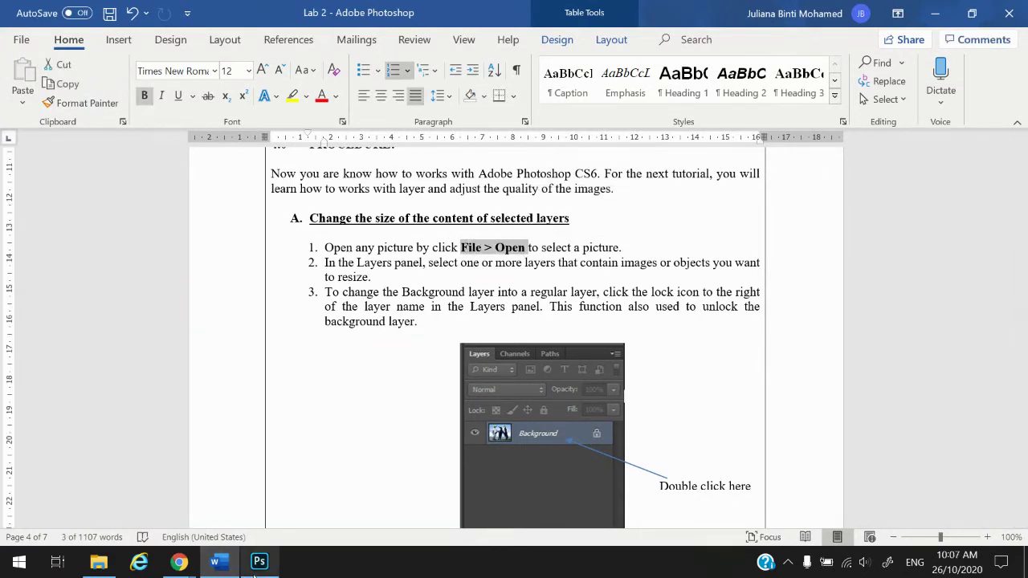
click(259, 561)
click(36, 9)
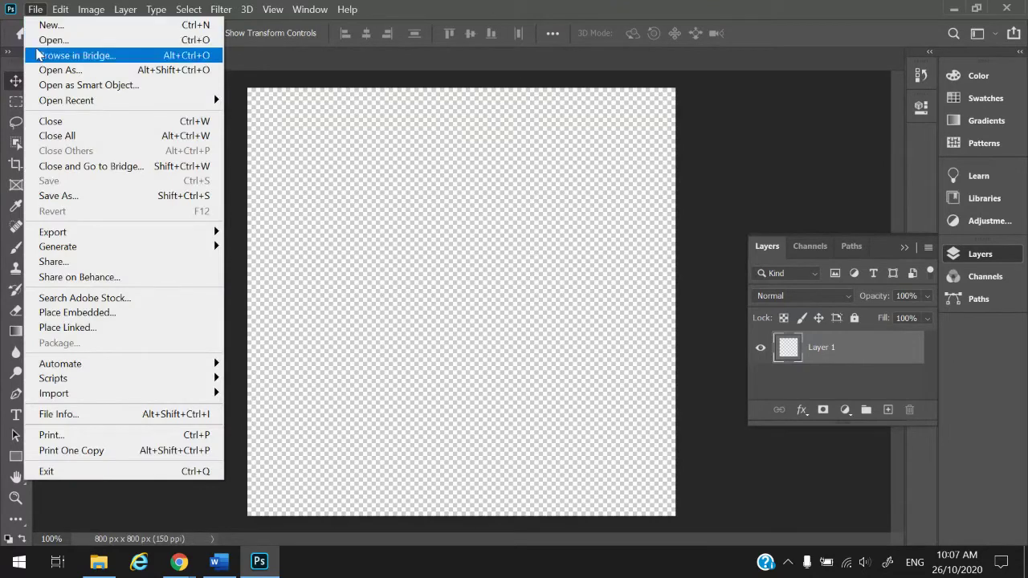
Open drawing.jpg from the Desktop, then check Fig. 5: Rename layer in the lab sheet.
click(60, 40)
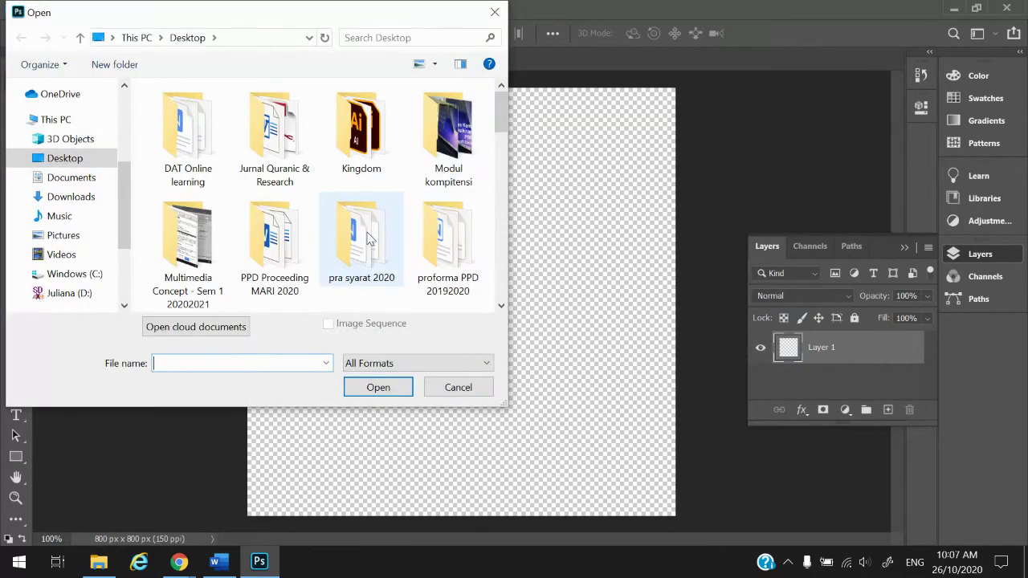
scroll(369, 238, down, 5)
click(275, 137)
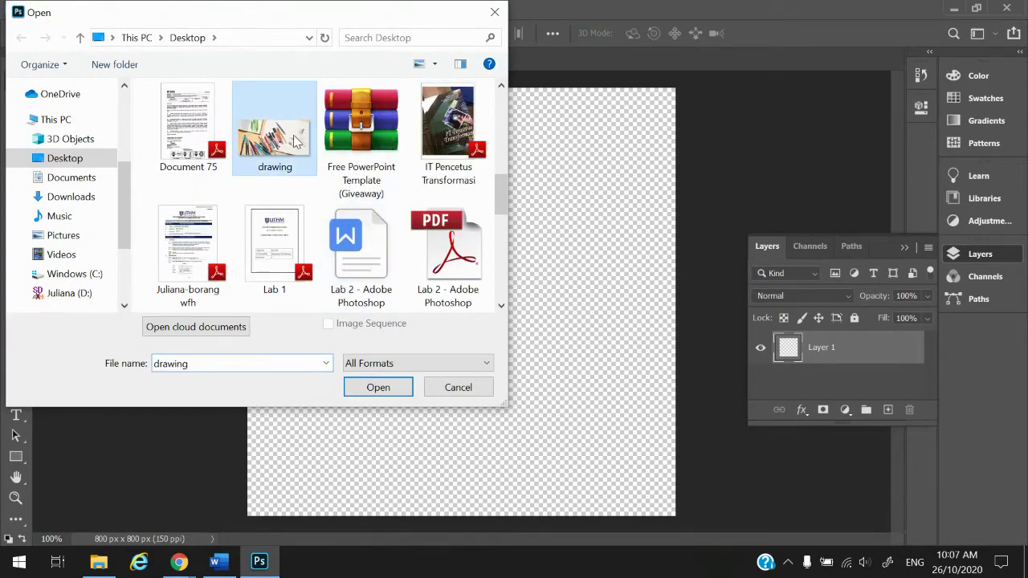
click(378, 387)
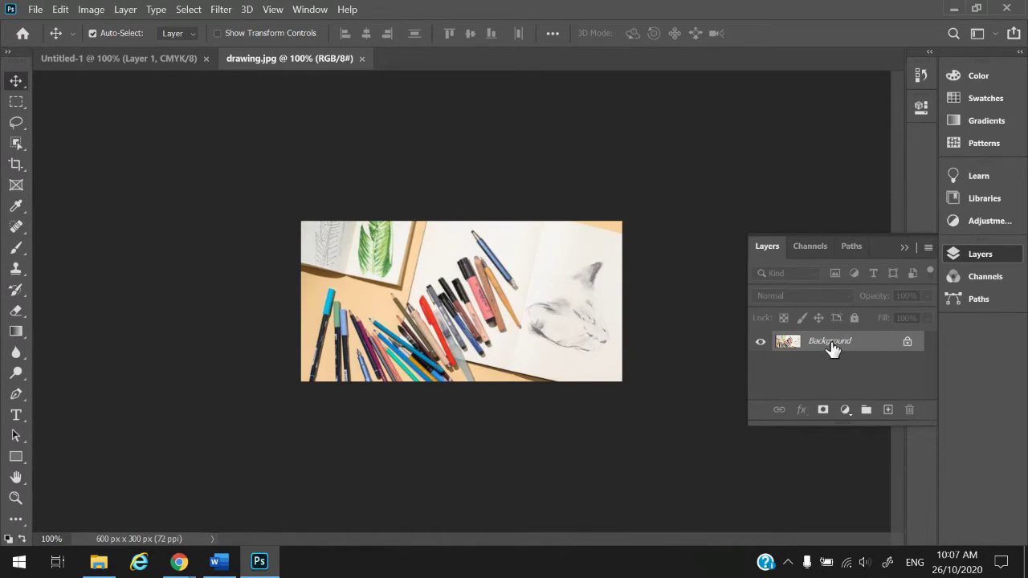
click(214, 564)
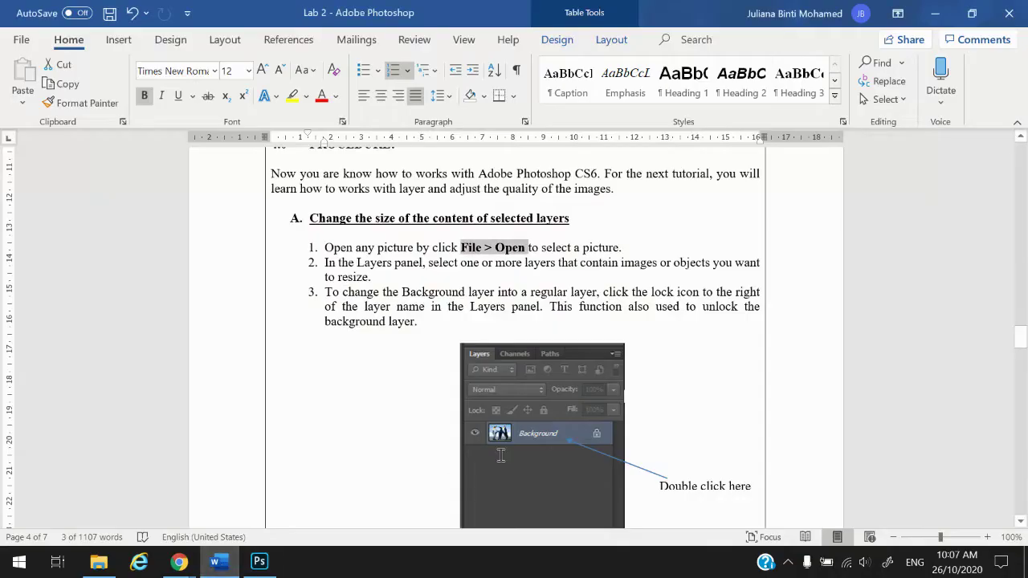
scroll(500, 454, down, 2)
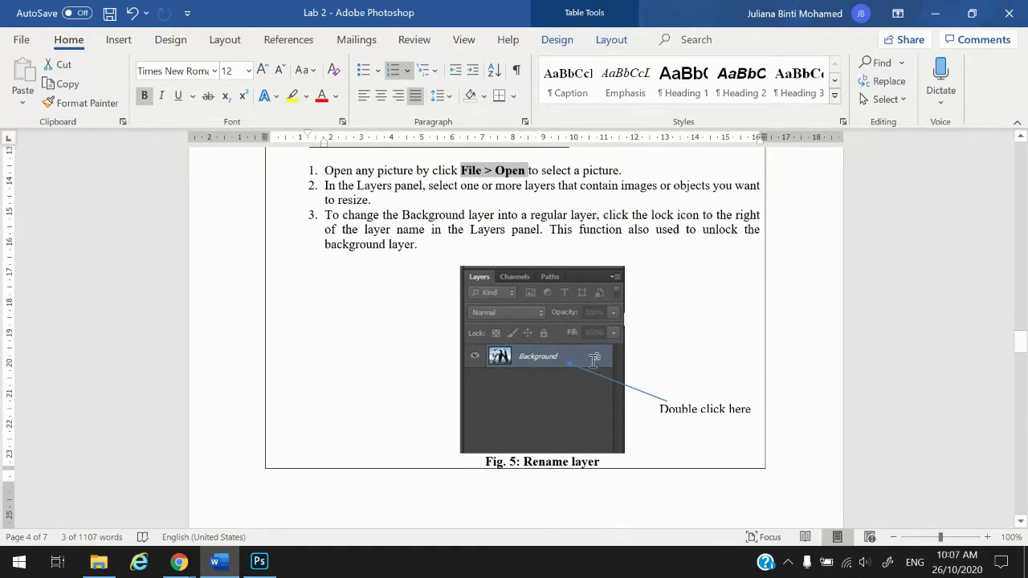
Convert drawing.jpg's locked Background into an unlocked layer named Layer 0.
click(258, 561)
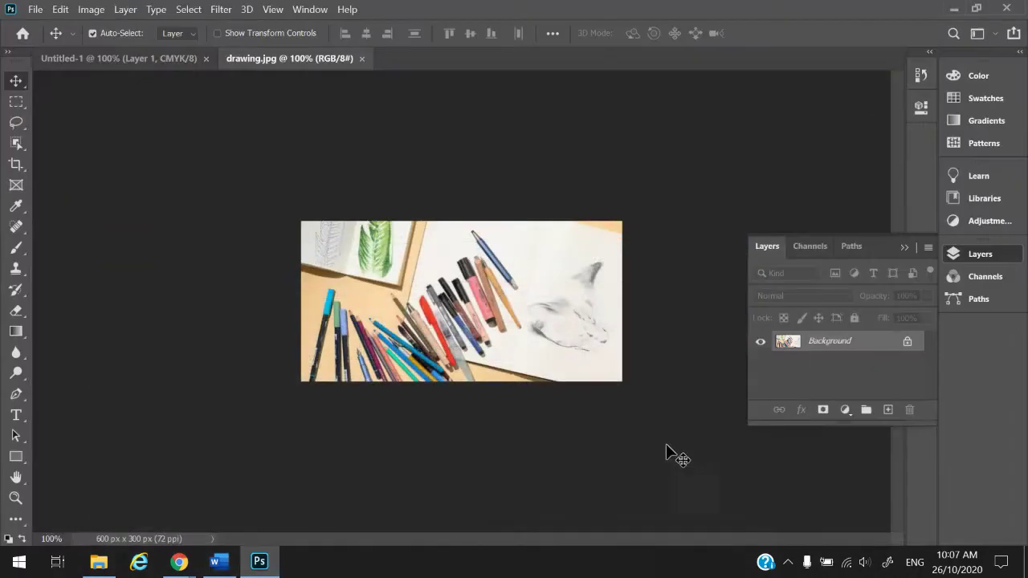
double_click(861, 352)
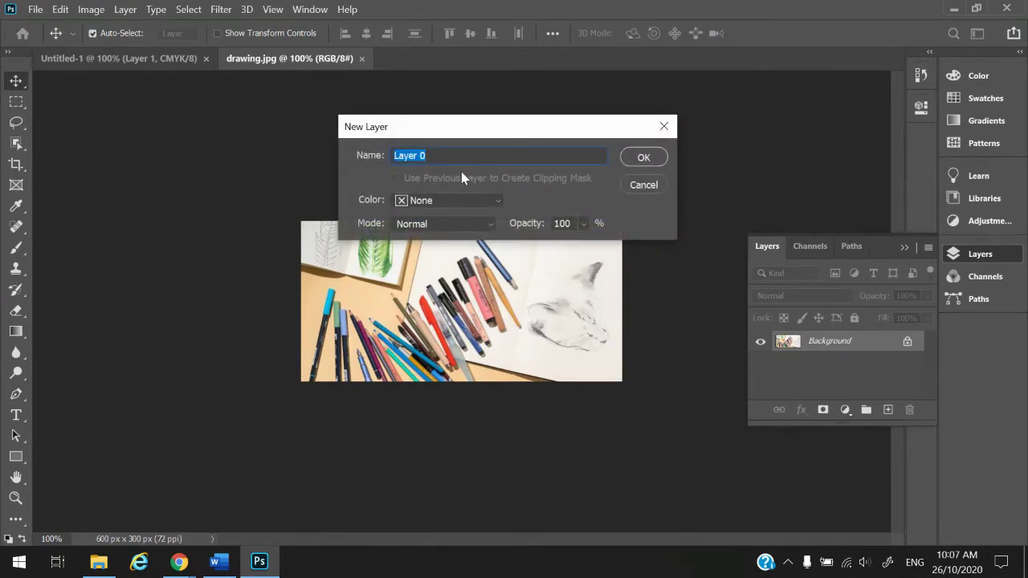
click(644, 158)
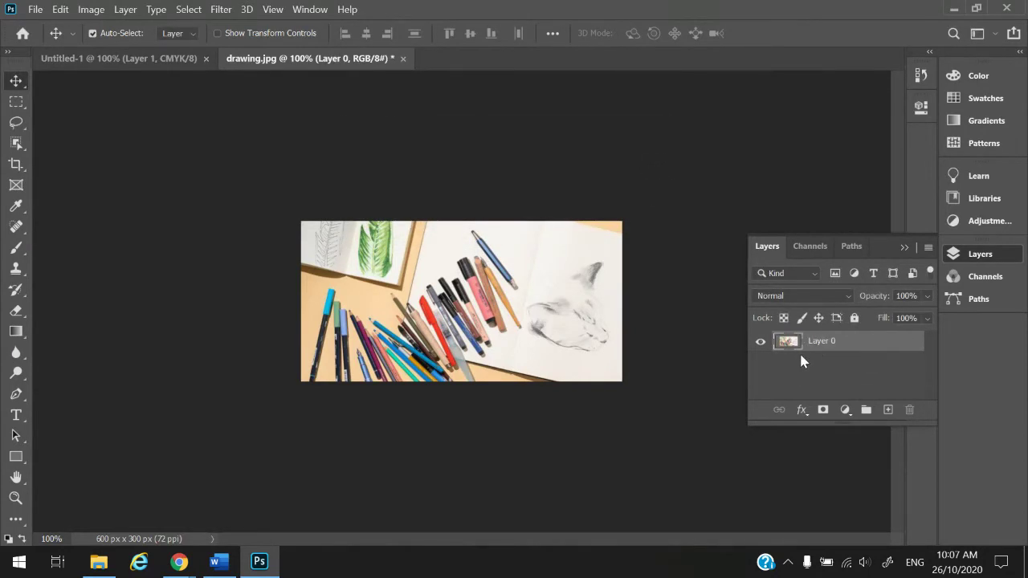
Scroll the lab sheet to the Free Transform steps and Fig. 6, then return to Photoshop.
click(215, 561)
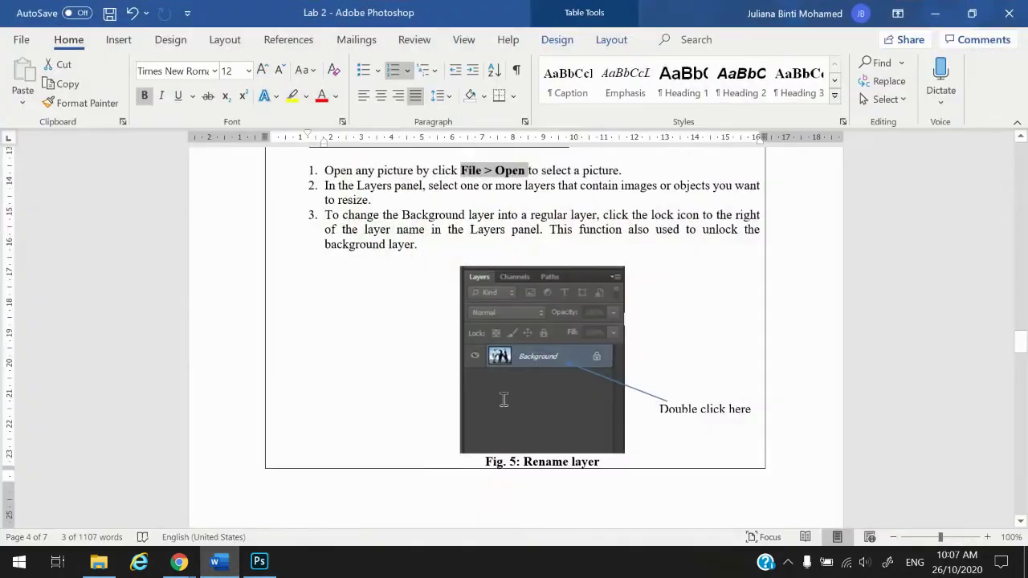
scroll(504, 400, down, 7)
scroll(504, 400, up, 1)
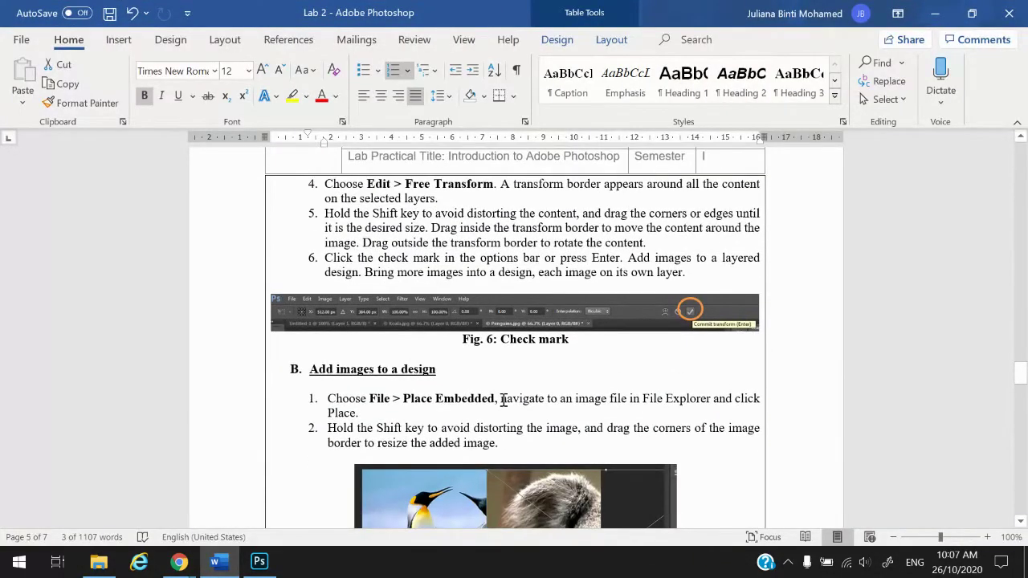
scroll(503, 400, up, 5)
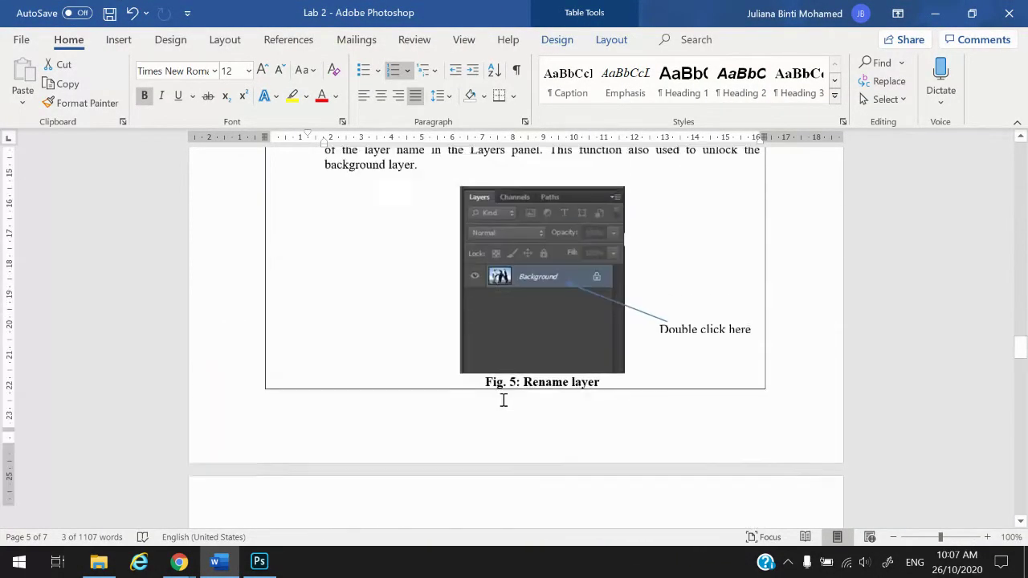
scroll(504, 399, up, 2)
scroll(504, 400, down, 4)
scroll(503, 399, down, 3)
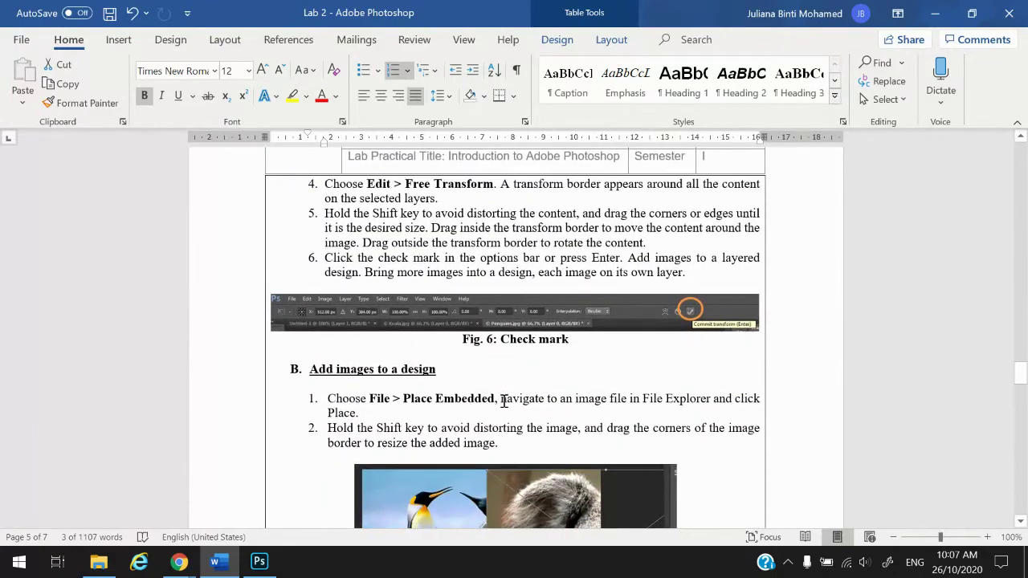
scroll(504, 400, up, 7)
scroll(504, 400, down, 3)
scroll(503, 400, down, 2)
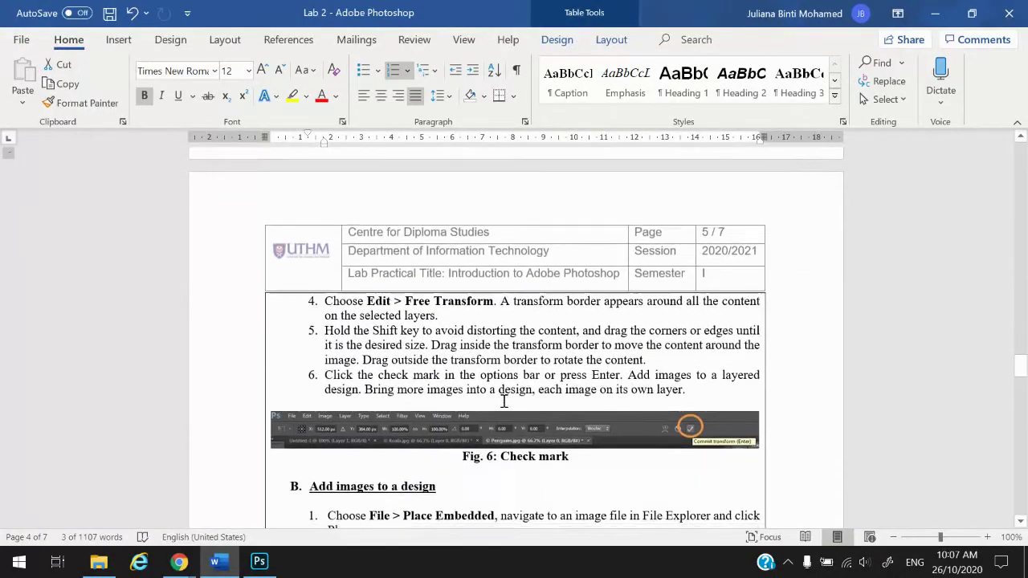
scroll(504, 400, down, 3)
scroll(504, 400, down, 2)
scroll(504, 400, up, 4)
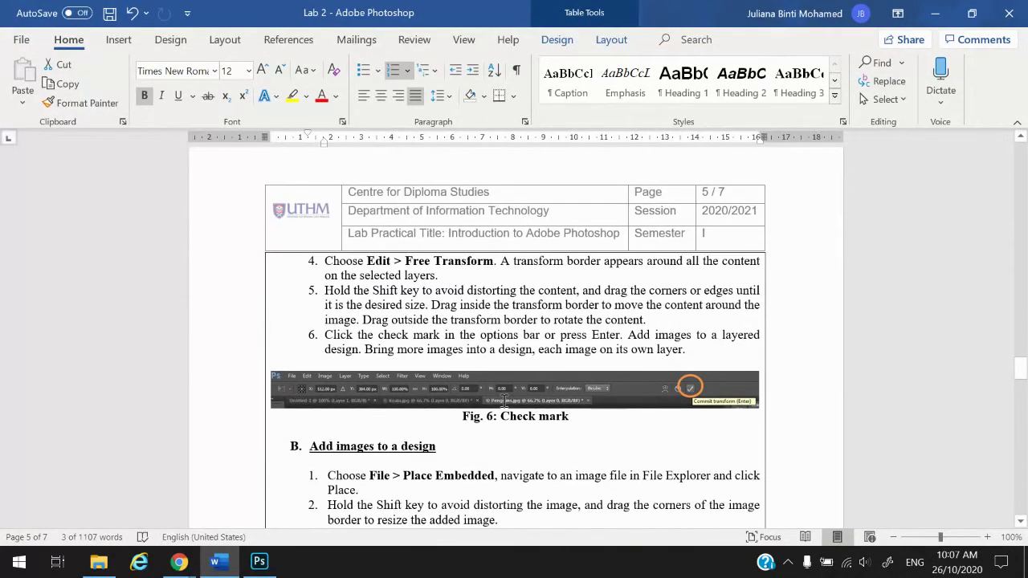
click(260, 561)
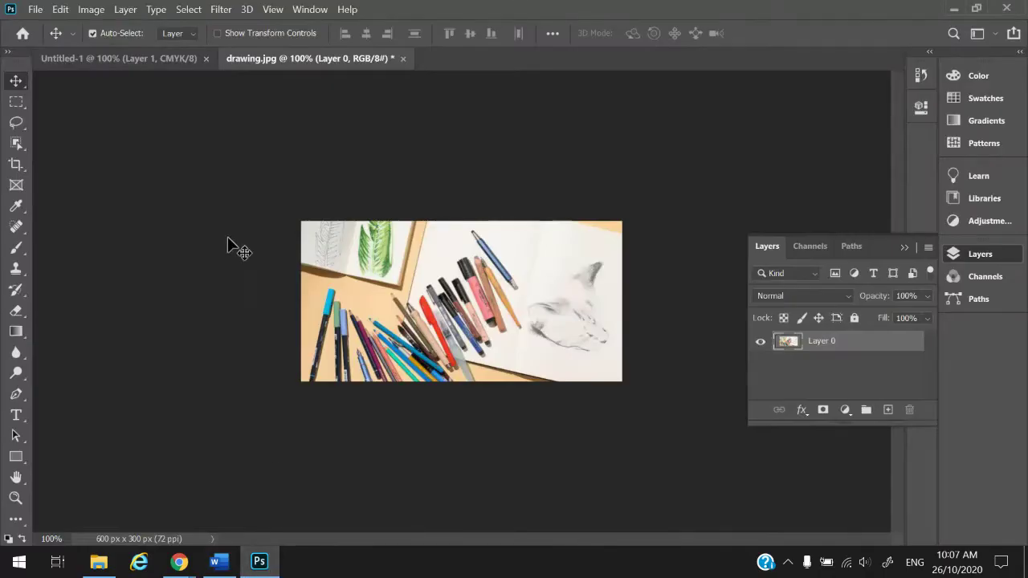
Free Transform drawing.jpg's Layer 0 down to about 89.28% and apply it.
click(61, 10)
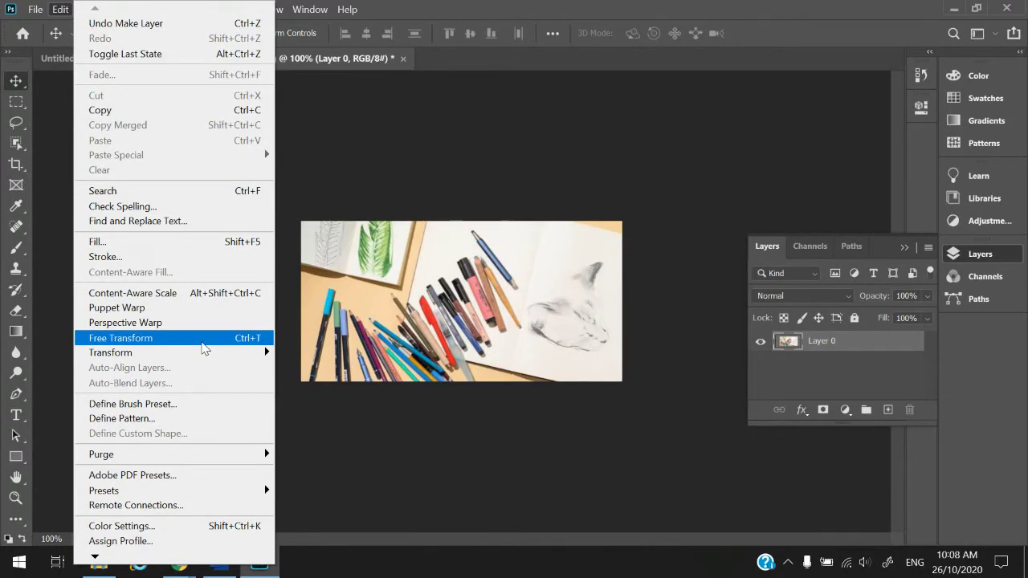
click(204, 346)
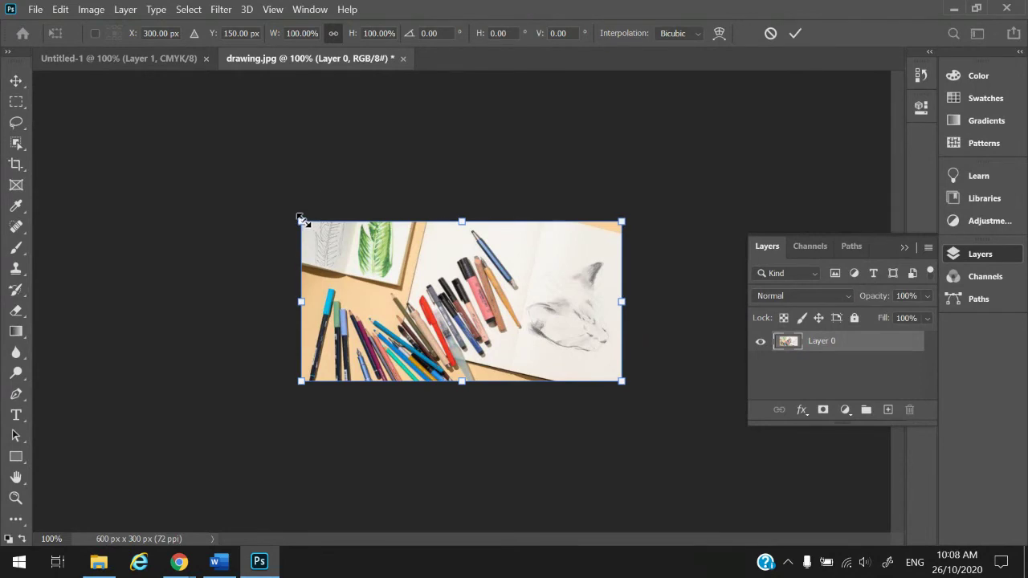
drag(302, 221, 372, 257)
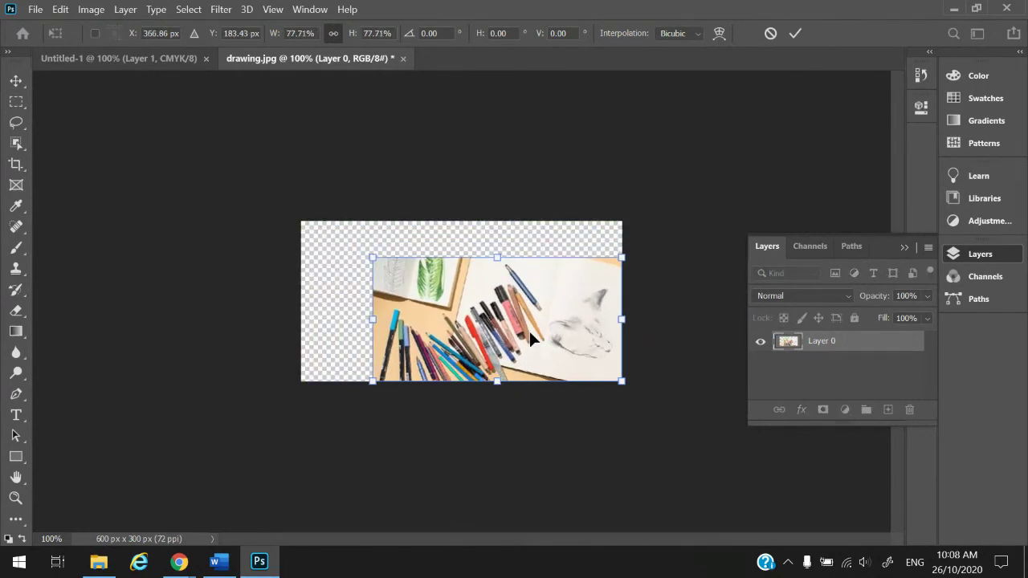
drag(373, 258, 300, 220)
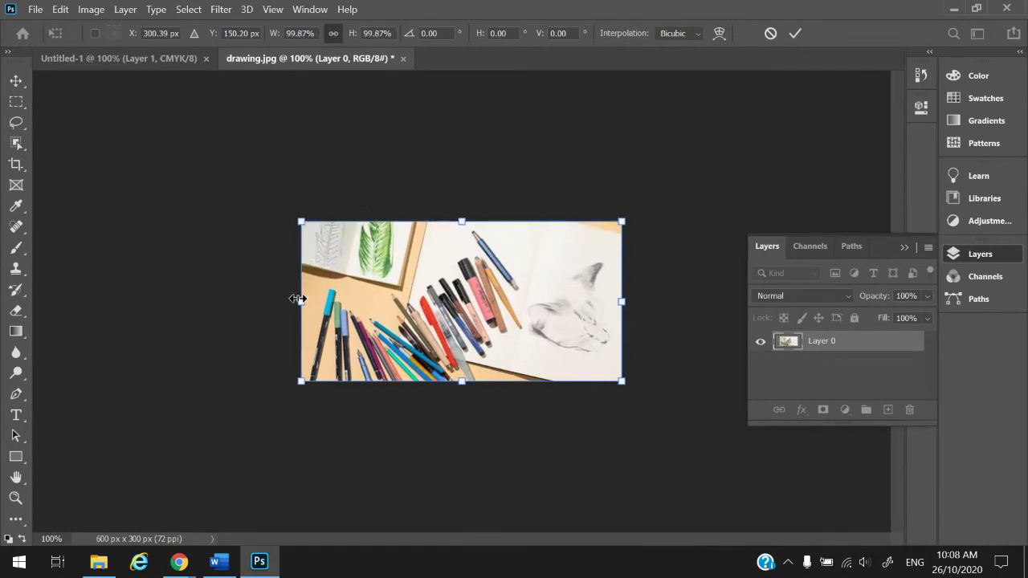
drag(302, 300, 401, 303)
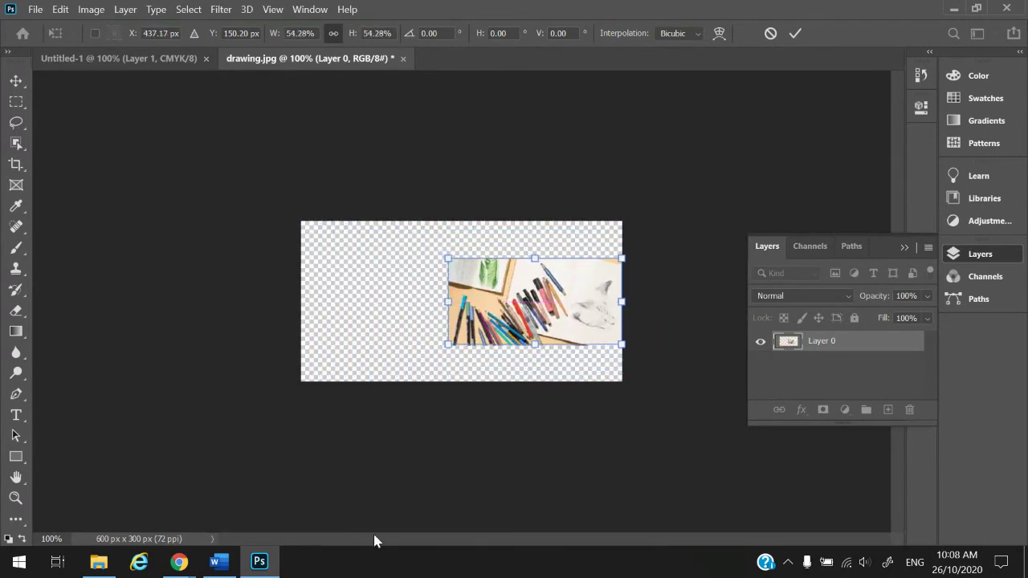
drag(448, 346, 347, 393)
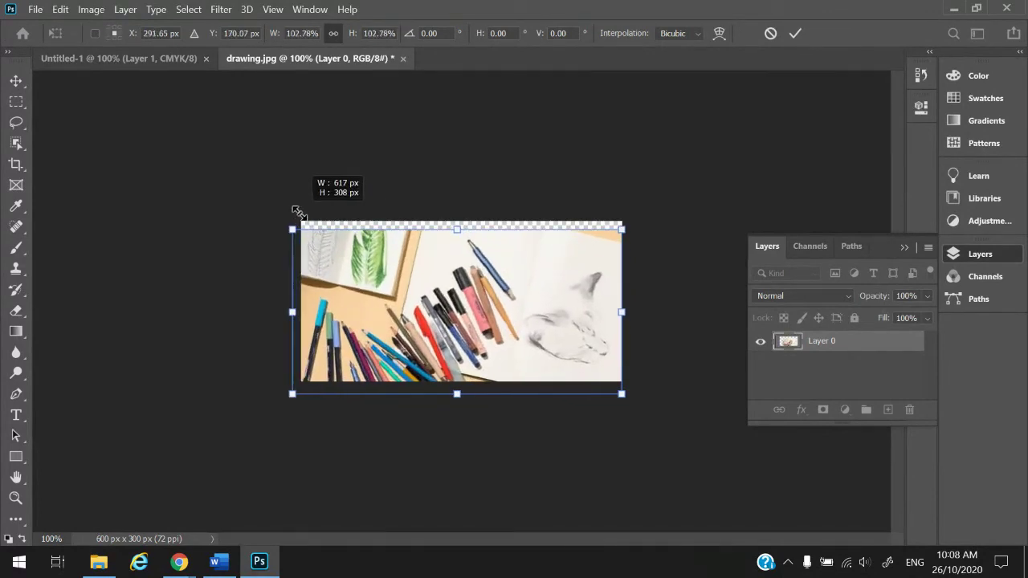
drag(347, 261, 307, 212)
drag(491, 313, 490, 301)
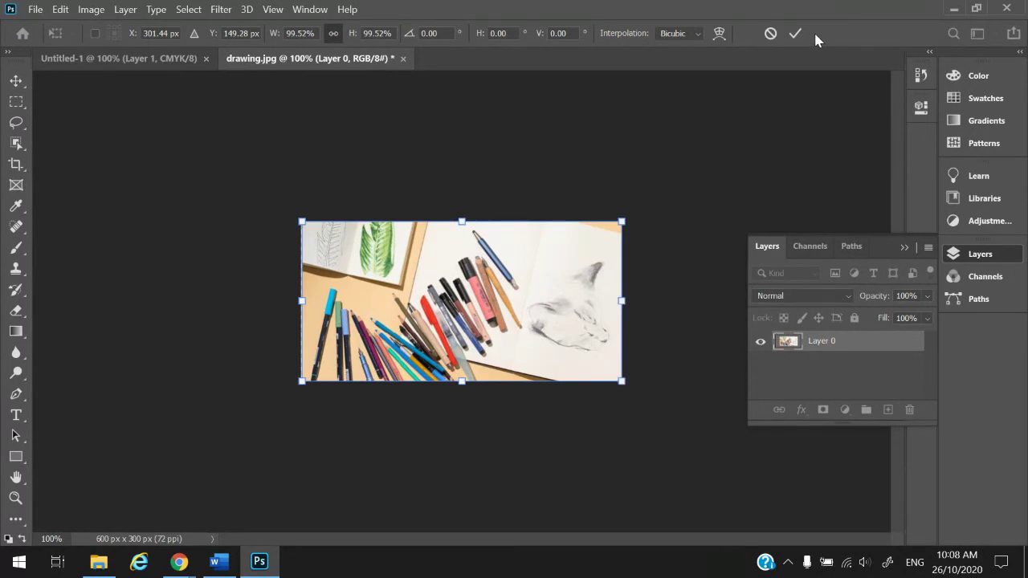
drag(621, 381, 589, 364)
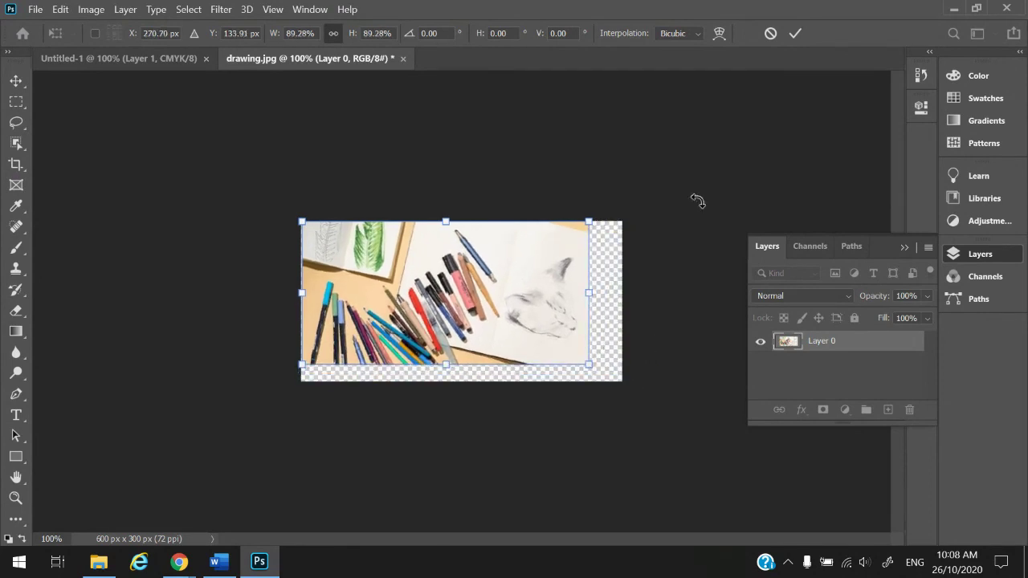
click(796, 34)
click(216, 561)
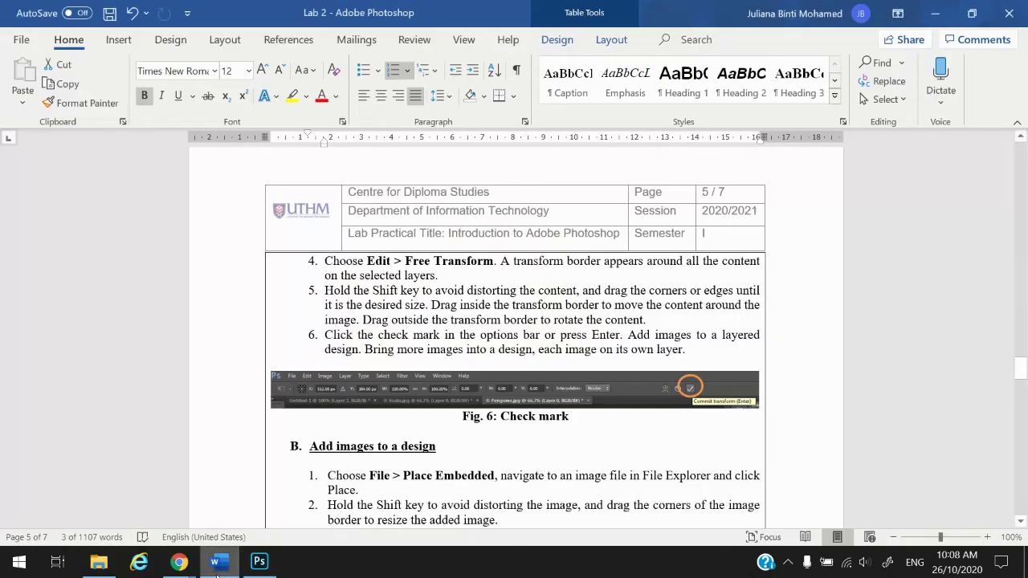